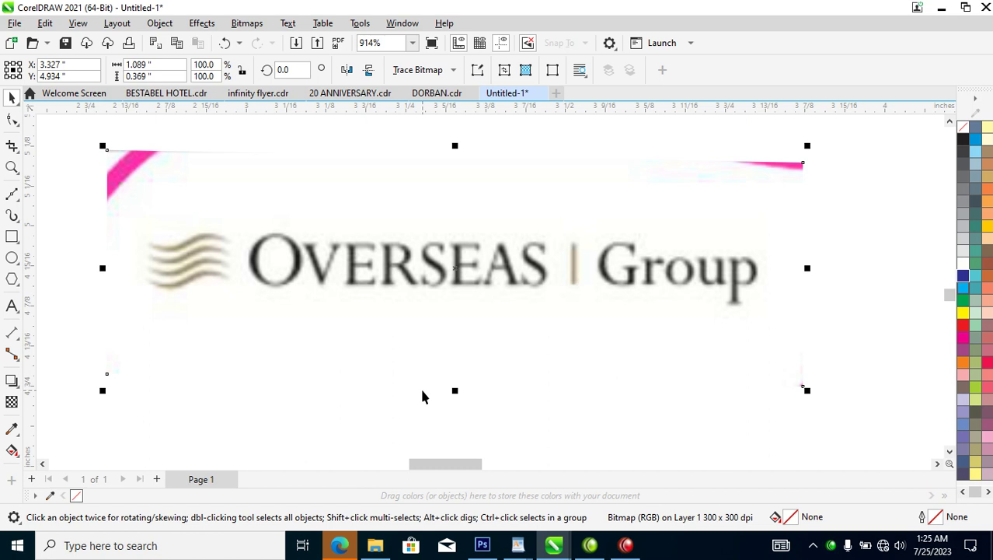
# Step: Zoom in closely on the wave lines and 'OV' letters at the left of the logo bitmap
pyautogui.press('z')
pyautogui.moveTo(188, 244); pyautogui.dragTo(435, 352)
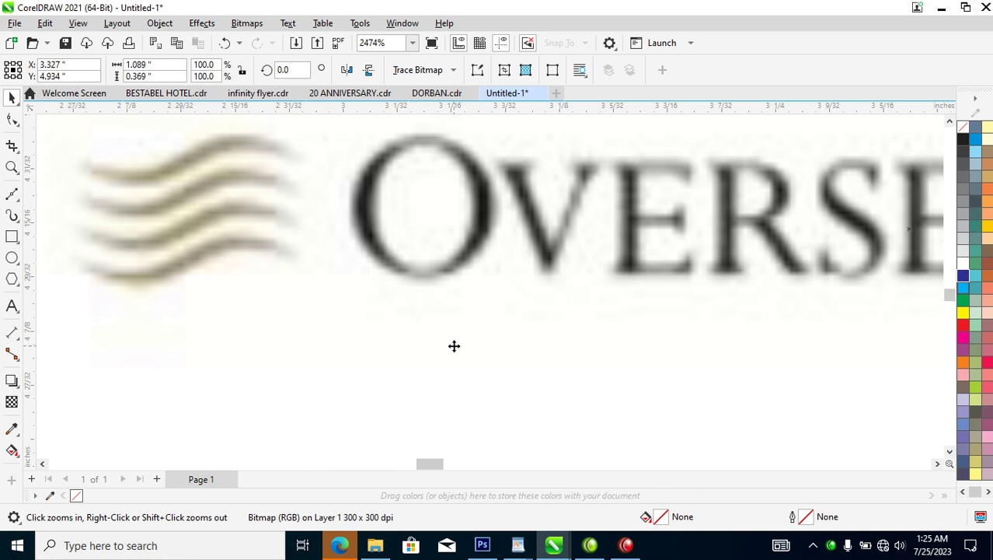
pyautogui.press('F4')
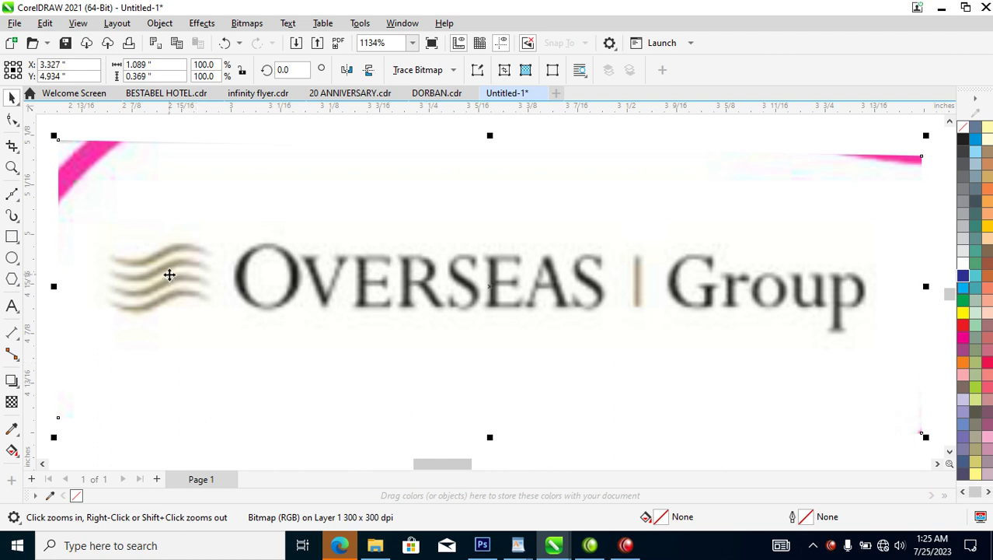
pyautogui.click(272, 381)
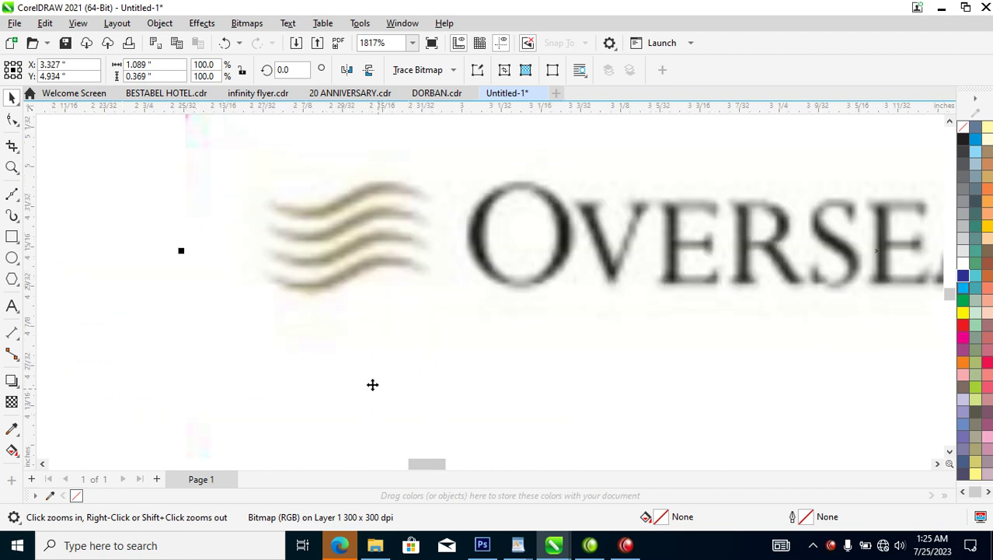
pyautogui.moveTo(202, 149); pyautogui.dragTo(567, 335)
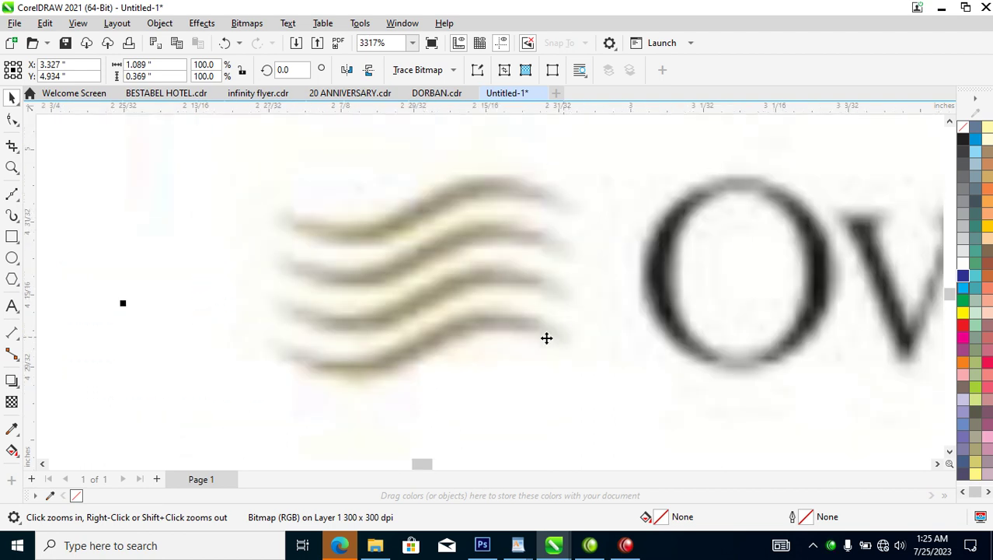
# Step: Trace a straight closed Bézier path across the full length of the top wave line
pyautogui.click(13, 195)
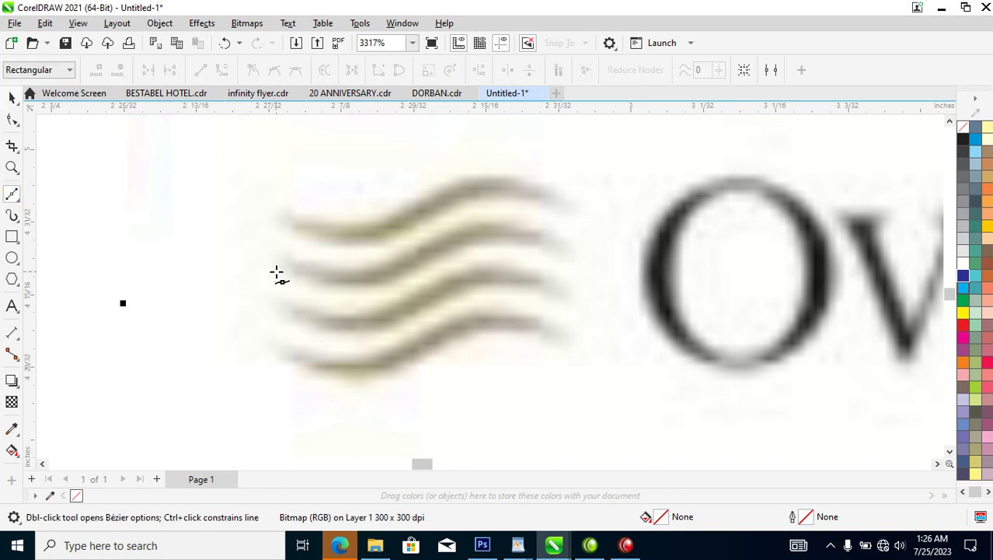
pyautogui.click(272, 212)
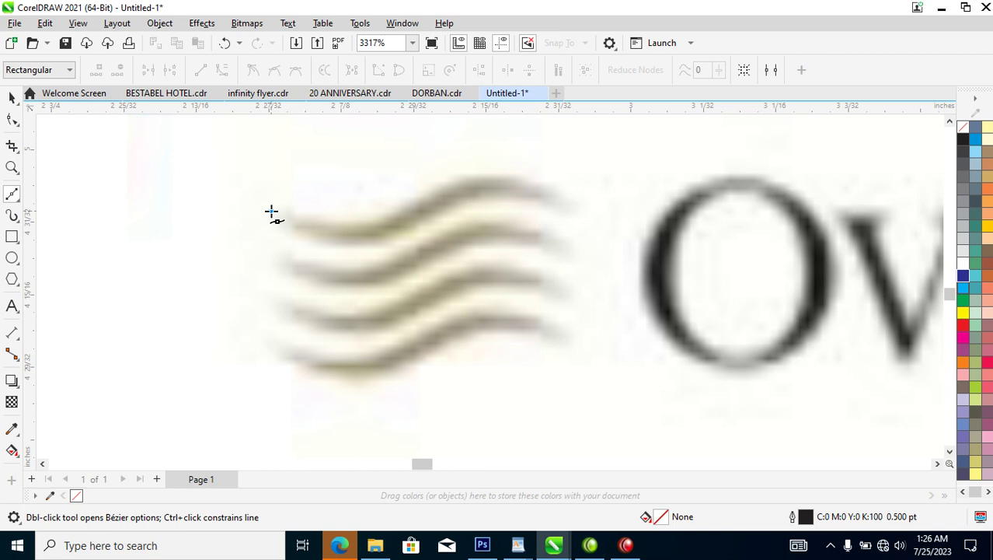
pyautogui.click(588, 213)
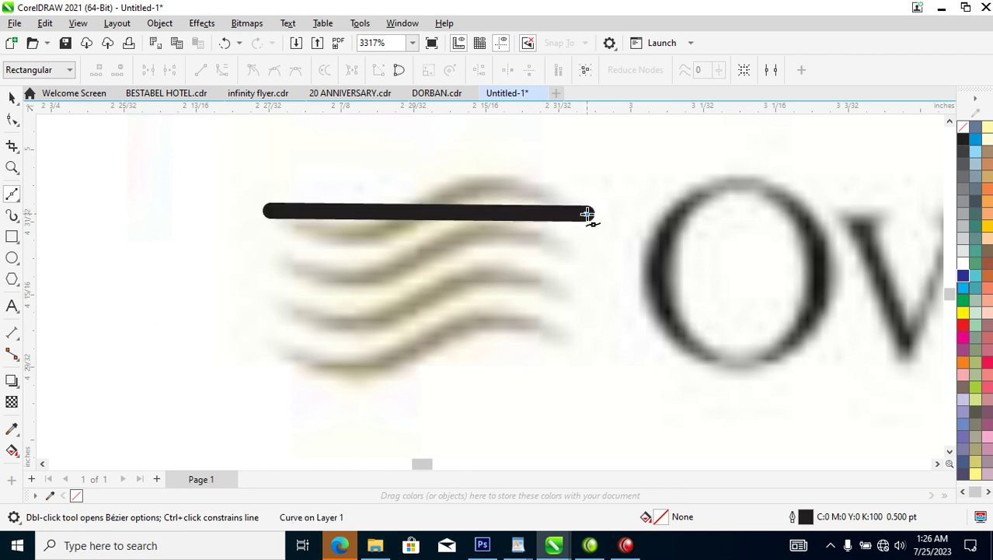
pyautogui.click(269, 211)
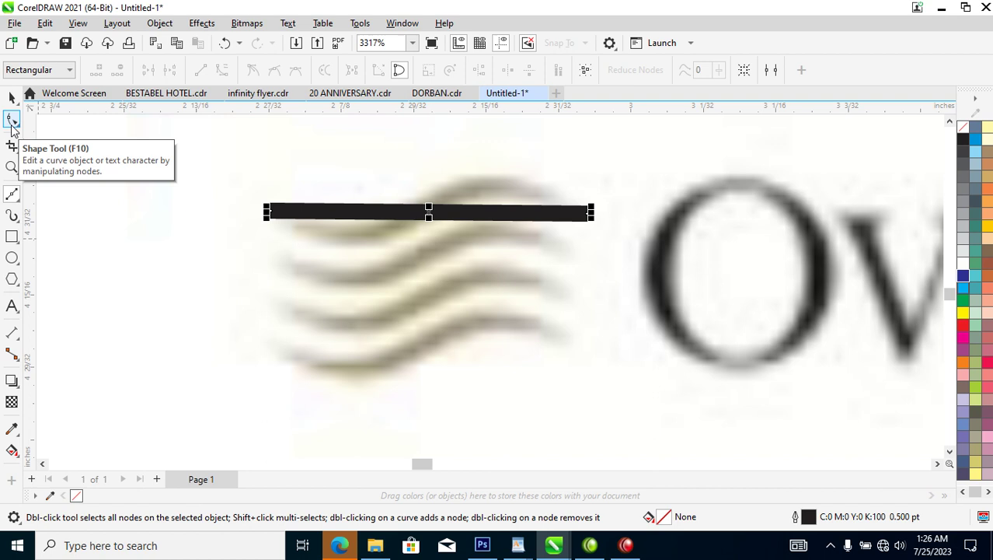
# Step: Convert the upper straight segment of the path to a curve with the Shape tool
pyautogui.click(11, 120)
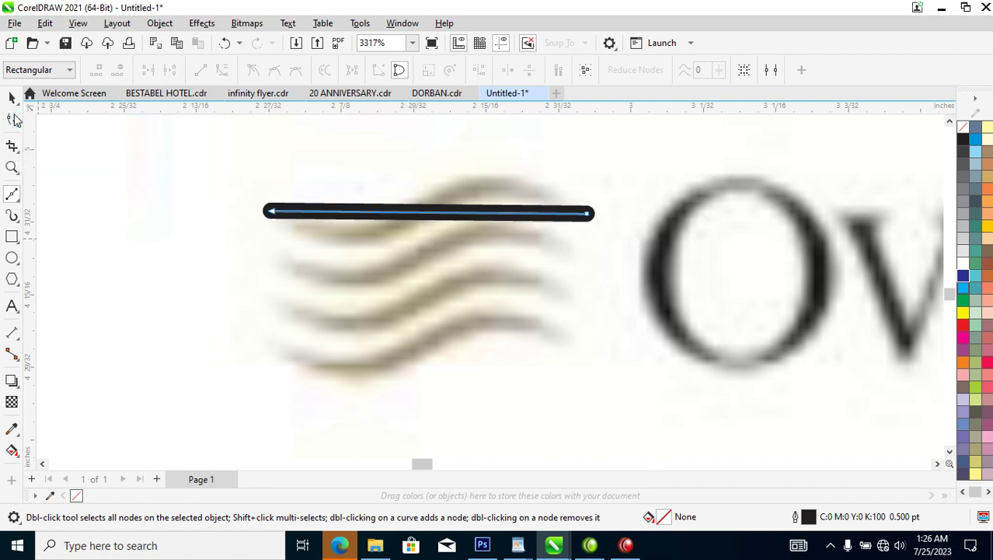
pyautogui.rightClick(457, 215)
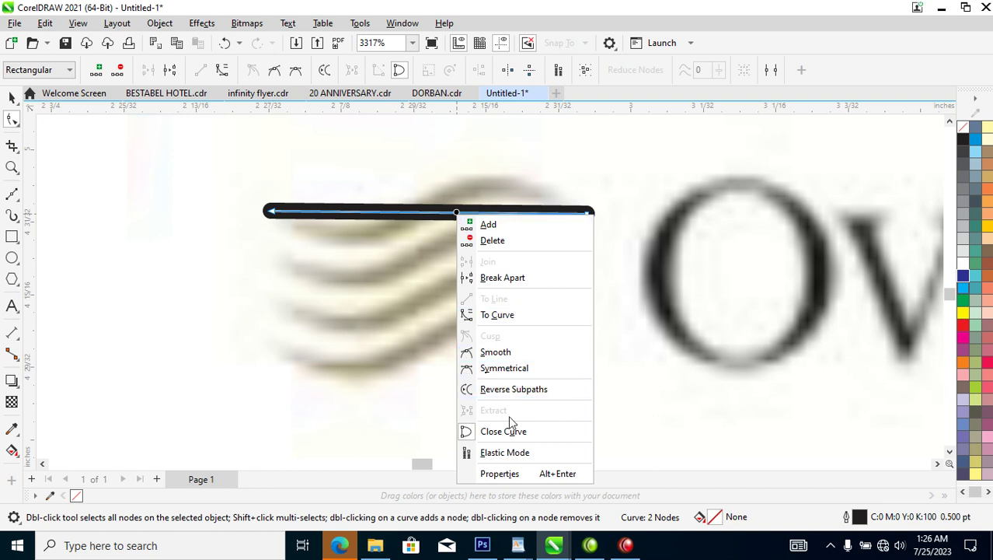
pyautogui.click(501, 320)
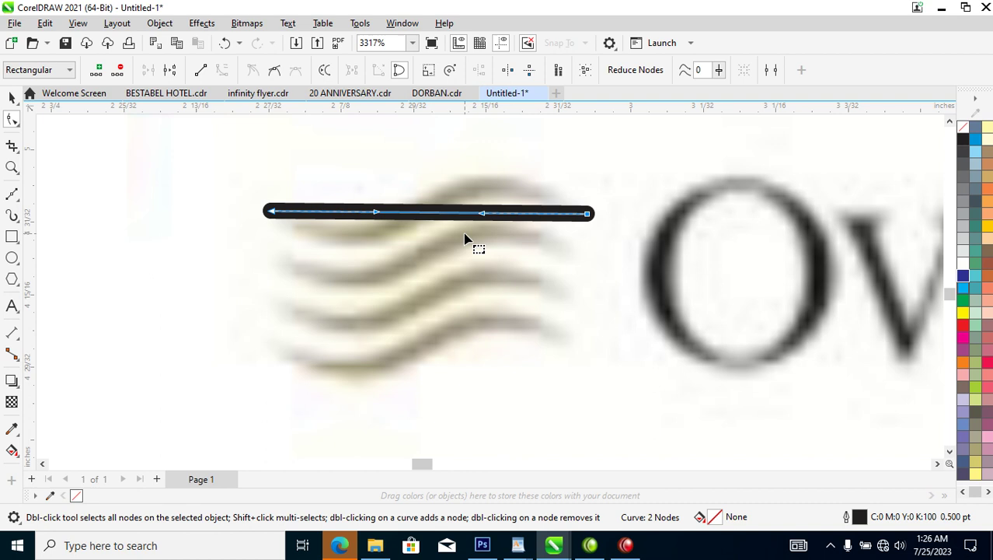
pyautogui.hotkey('ctrl', 'z')
pyautogui.click(445, 214)
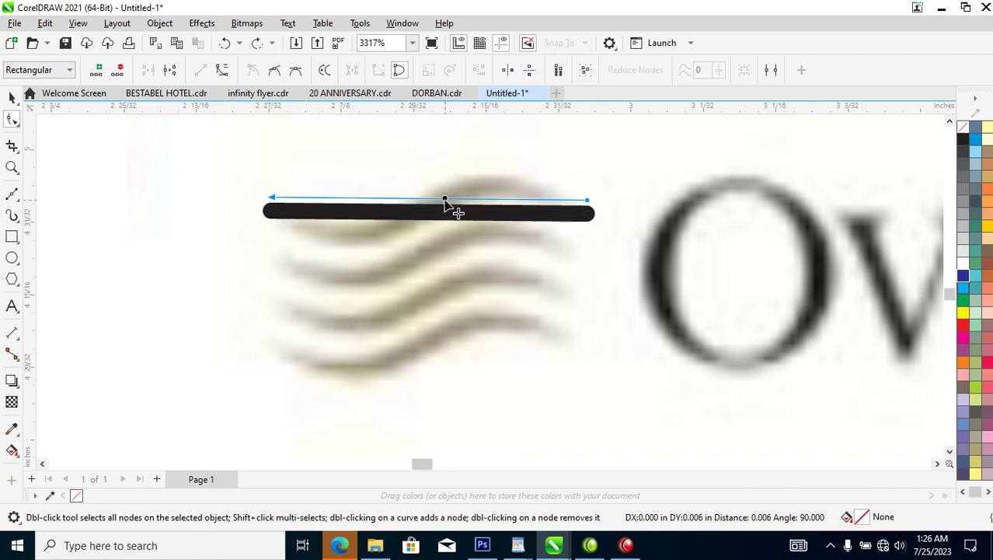
pyautogui.click(454, 262)
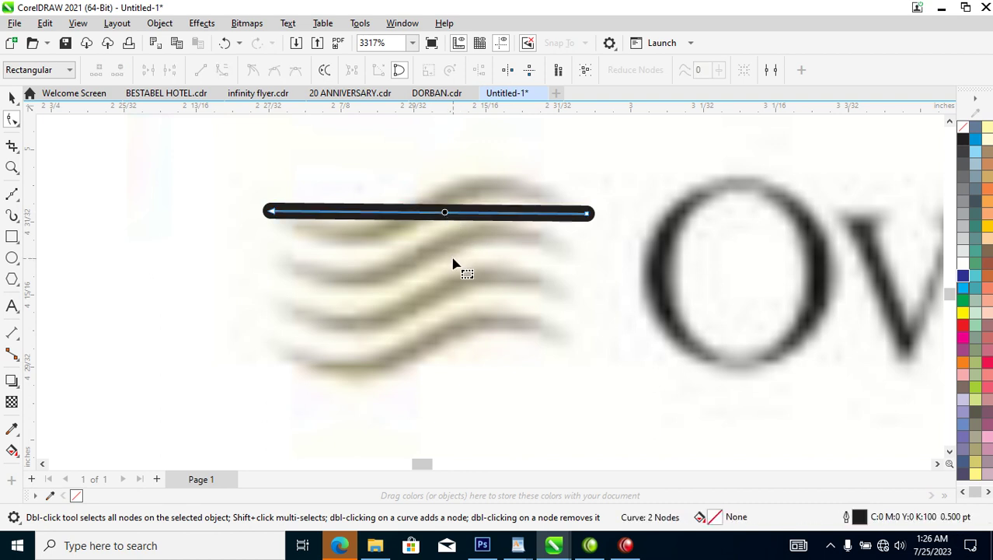
pyautogui.rightClick(451, 213)
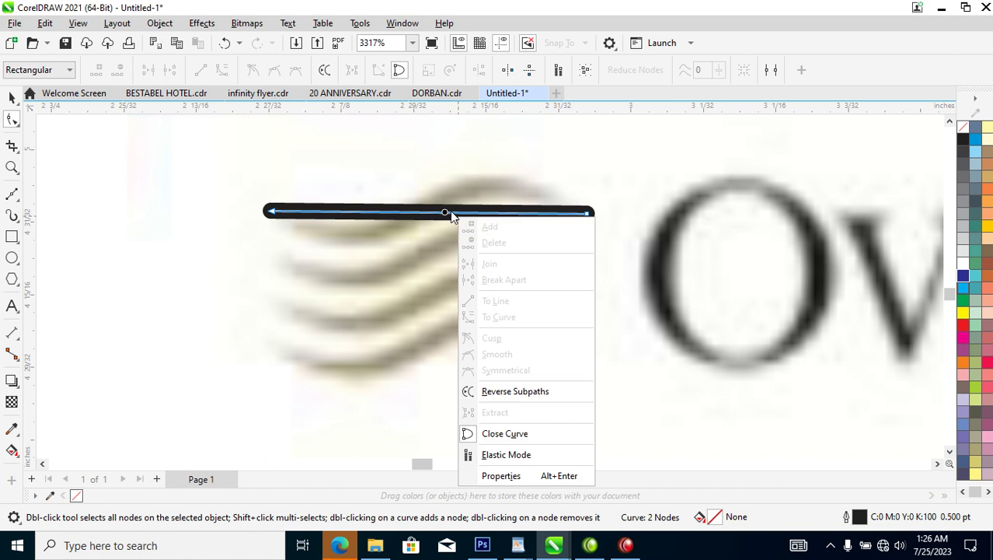
pyautogui.rightClick(450, 213)
pyautogui.rightClick(451, 213)
pyautogui.rightClick(435, 215)
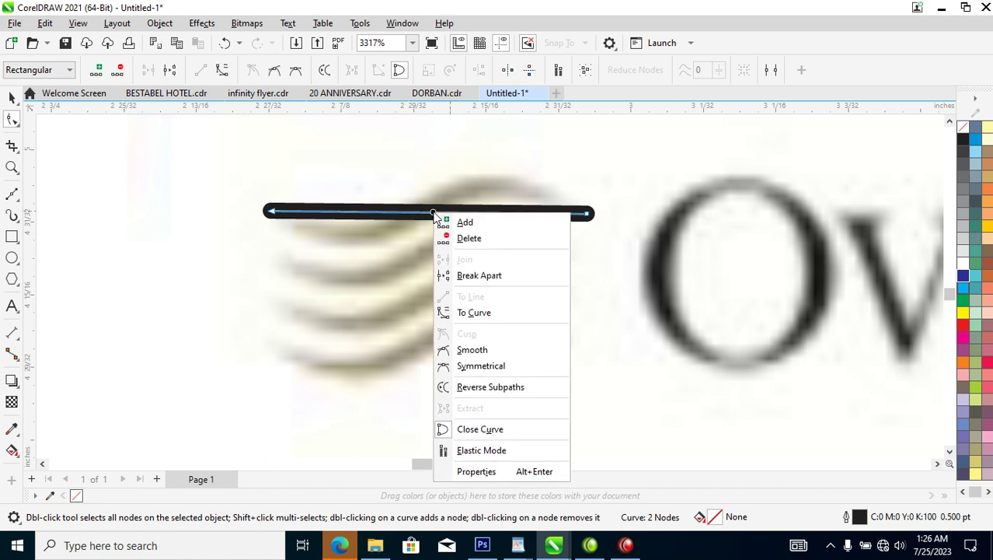
pyautogui.click(474, 312)
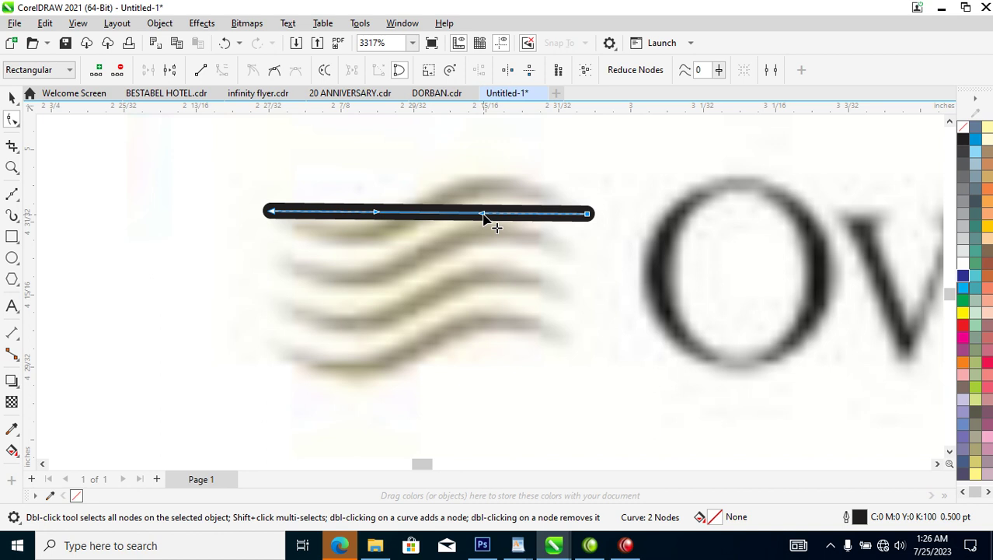
# Step: Drag the curve's control handles into an S-shape following the top wave
pyautogui.moveTo(483, 216)
pyautogui.mouseDown()
pyautogui.moveTo(506, 134)
pyautogui.moveTo(484, 136)
pyautogui.mouseUp()
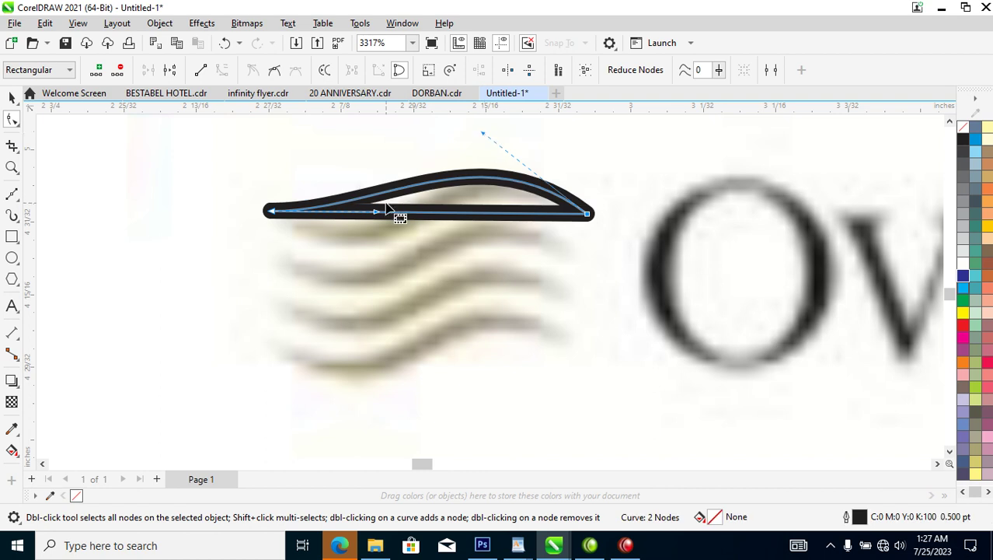
pyautogui.moveTo(377, 211); pyautogui.dragTo(389, 259)
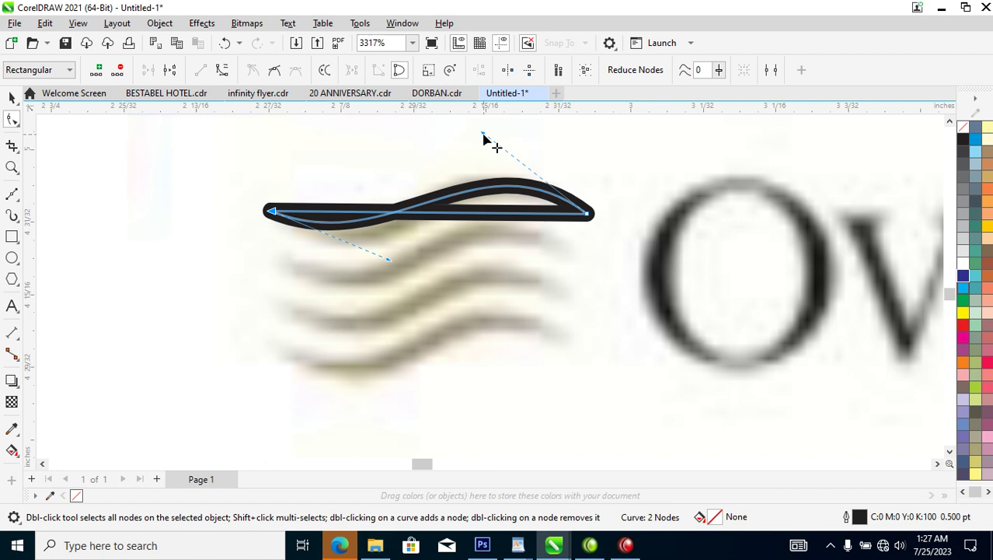
pyautogui.moveTo(483, 133); pyautogui.dragTo(465, 122)
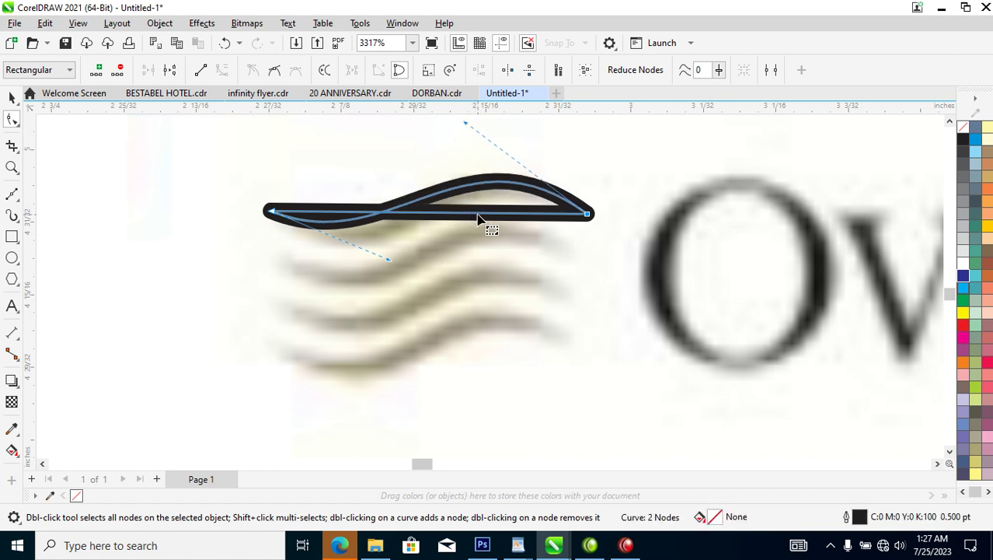
# Step: Convert the lower side to a curve and bow its handles to fit the top wave
pyautogui.rightClick(479, 219)
pyautogui.rightClick(451, 213)
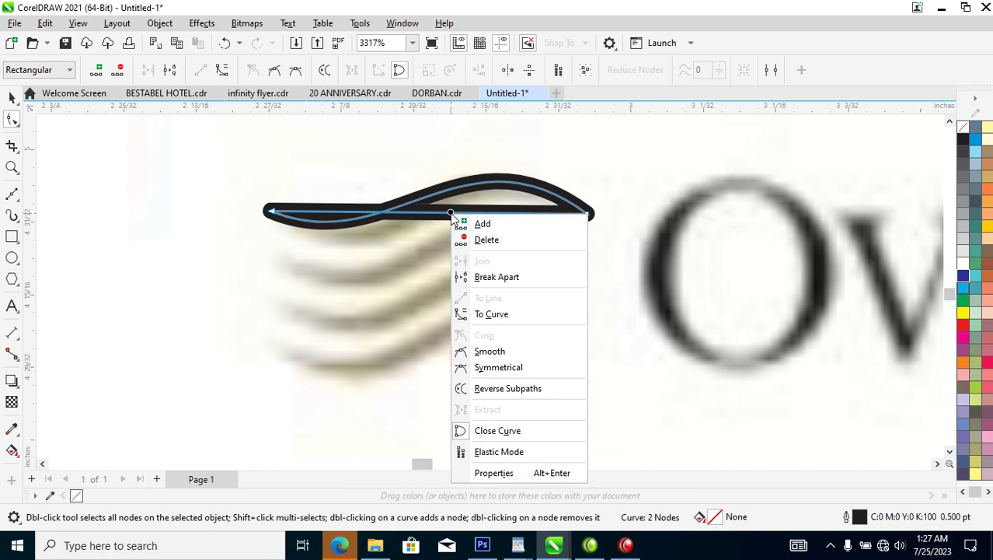
pyautogui.click(498, 314)
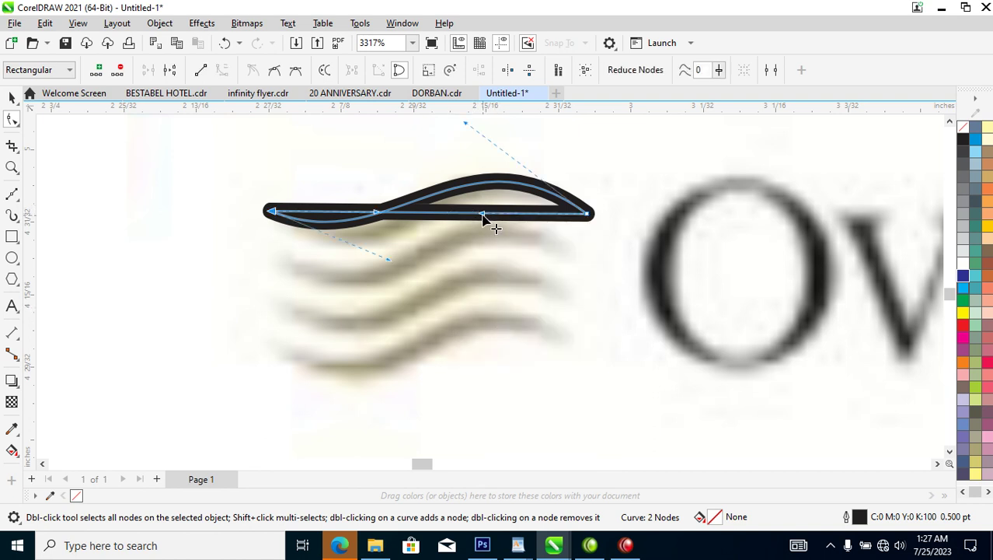
pyautogui.moveTo(376, 217); pyautogui.dragTo(349, 331)
pyautogui.moveTo(480, 214); pyautogui.dragTo(443, 167)
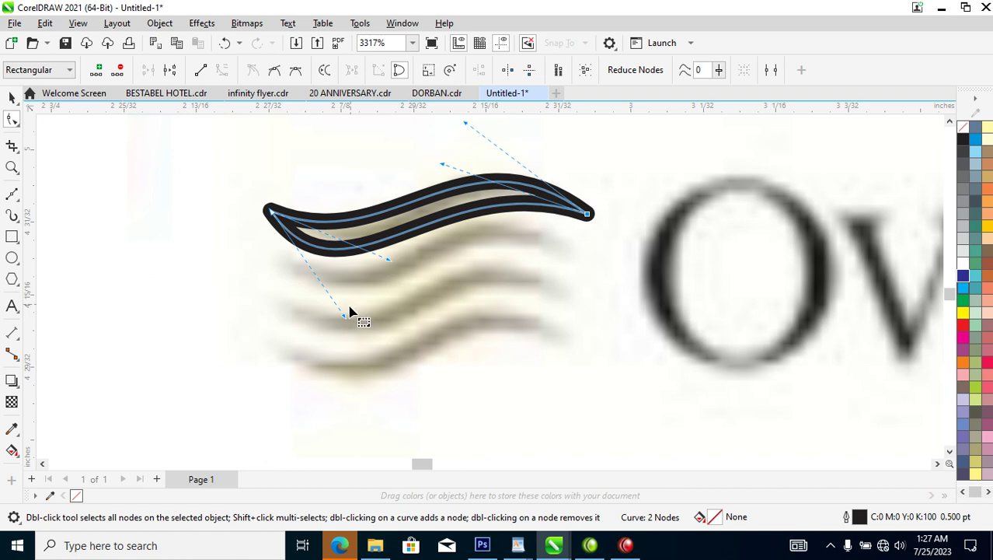
pyautogui.moveTo(345, 316); pyautogui.dragTo(379, 312)
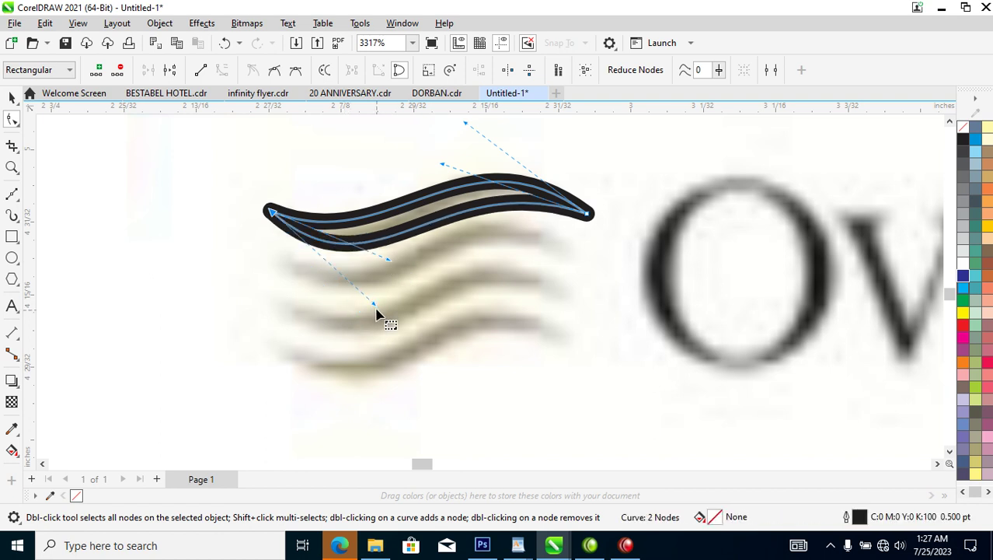
pyautogui.press('space')
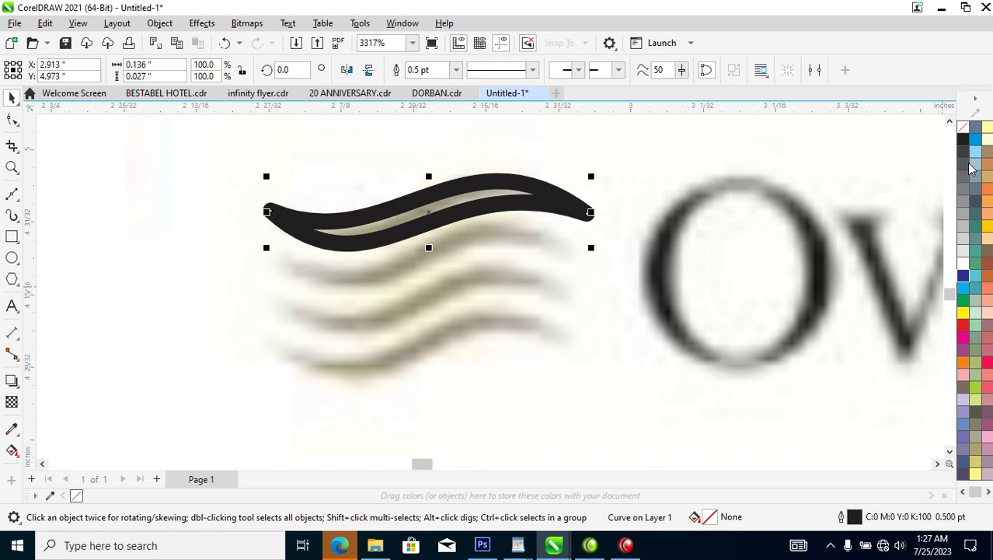
# Step: Fill the wave shape black, remove its outline, and nudge it slightly up and right
pyautogui.click(962, 141)
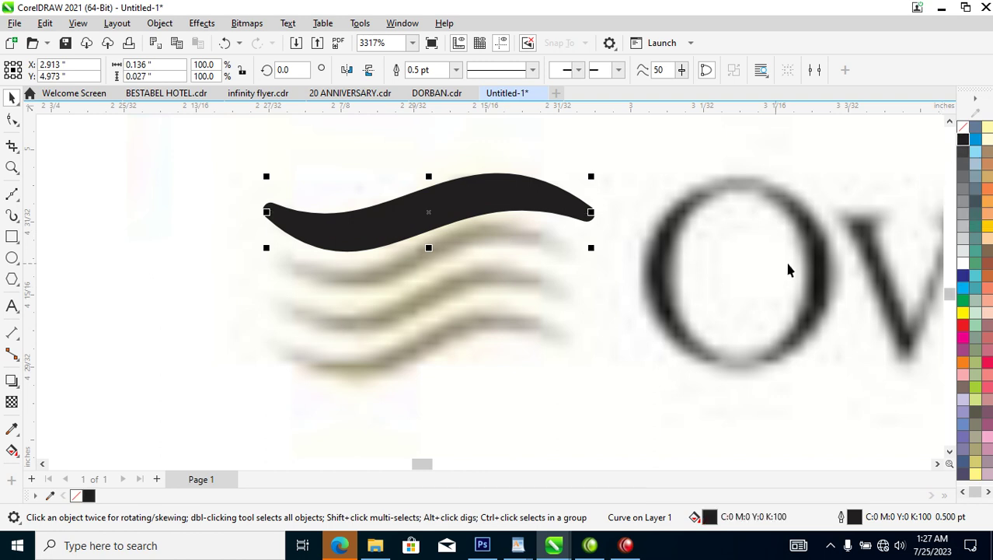
pyautogui.rightClick(964, 132)
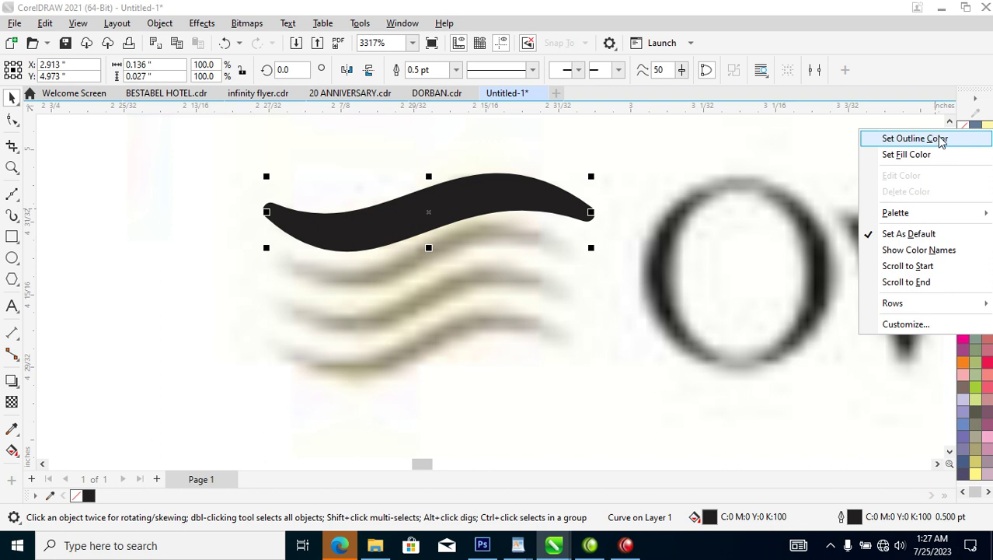
pyautogui.click(915, 138)
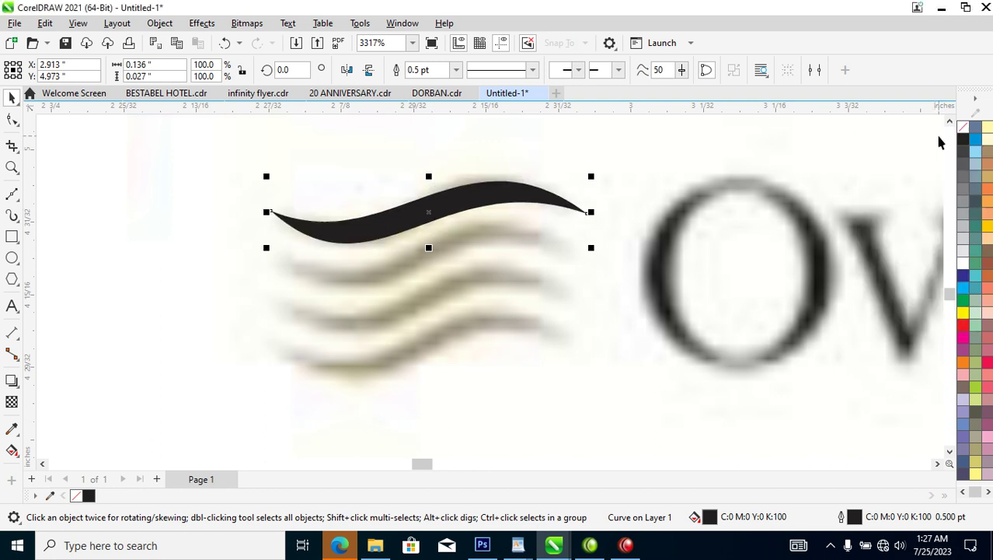
pyautogui.moveTo(462, 199); pyautogui.dragTo(468, 193)
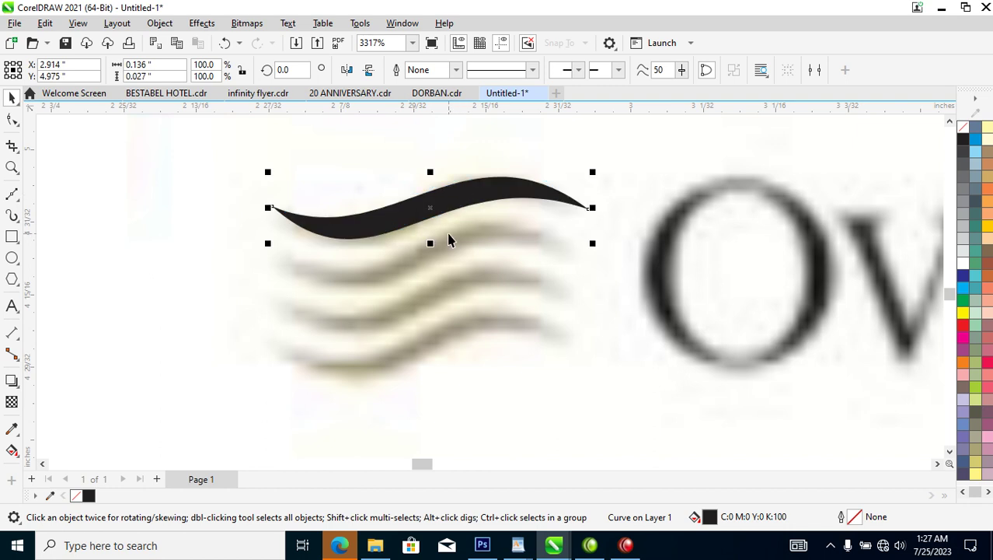
# Step: Adjust the wave's node handles so its hump and left end follow the blurred wave
pyautogui.press('F10')
pyautogui.click(494, 199)
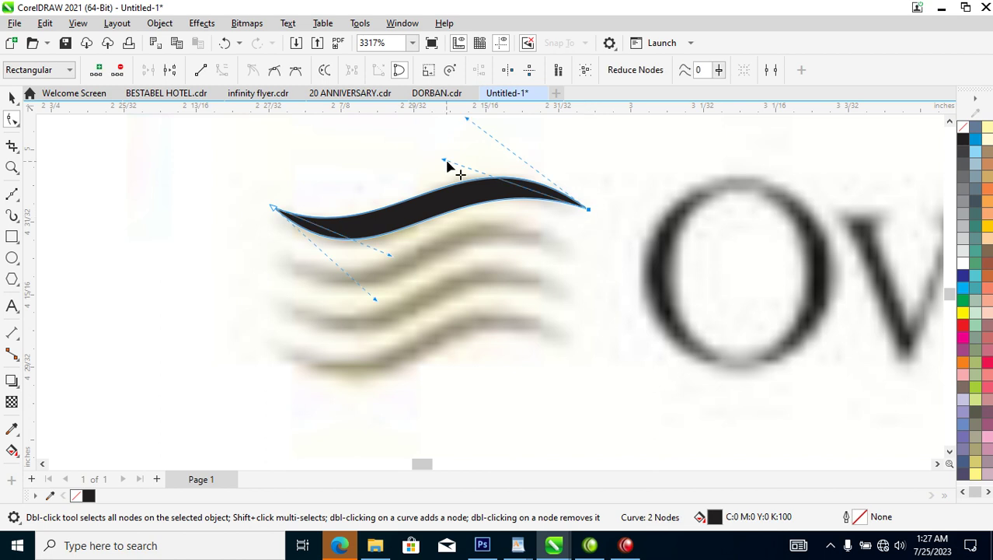
pyautogui.moveTo(447, 164); pyautogui.dragTo(444, 152)
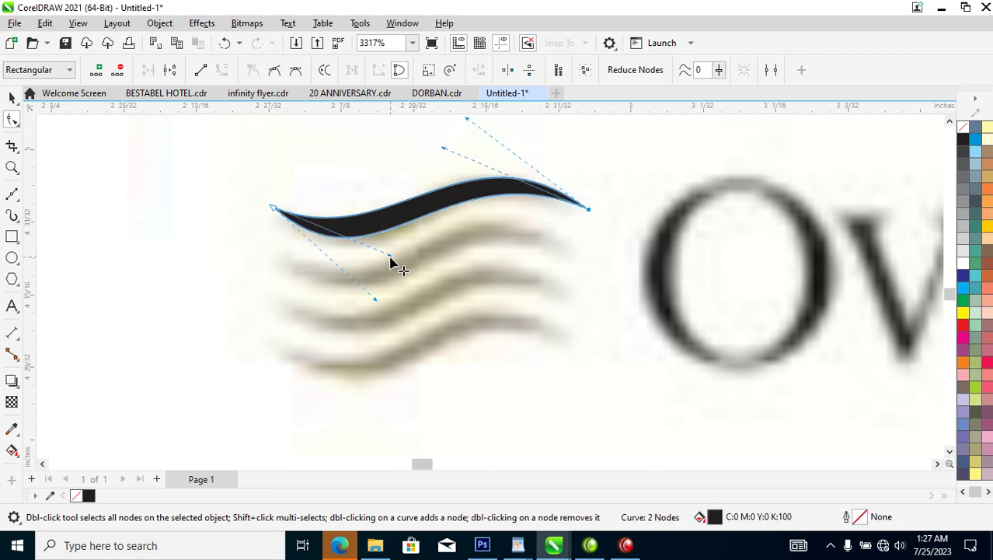
pyautogui.moveTo(393, 260); pyautogui.dragTo(399, 268)
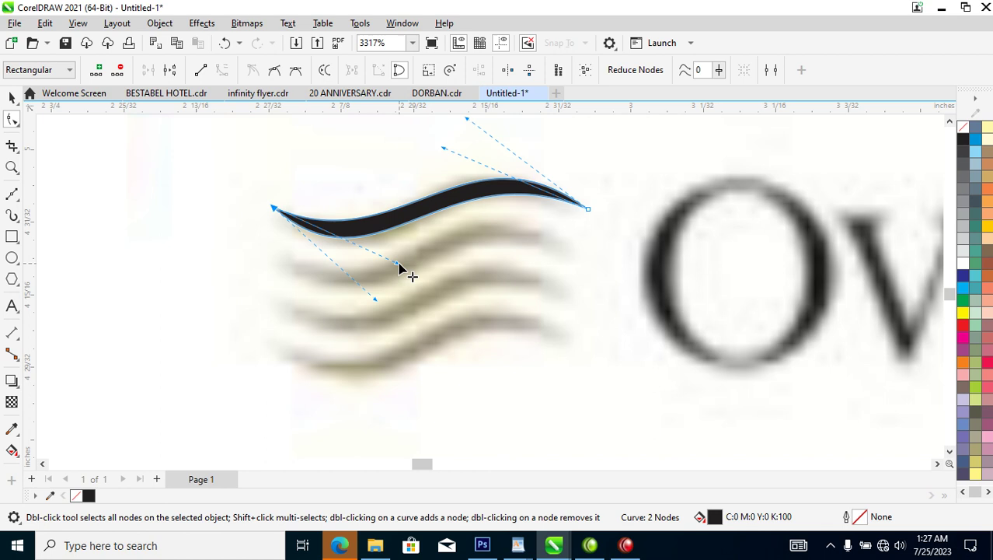
pyautogui.moveTo(376, 300); pyautogui.dragTo(387, 312)
# Step: Copy the wave down onto the second blurred wave and repeat twice for four waves
pyautogui.click(451, 227)
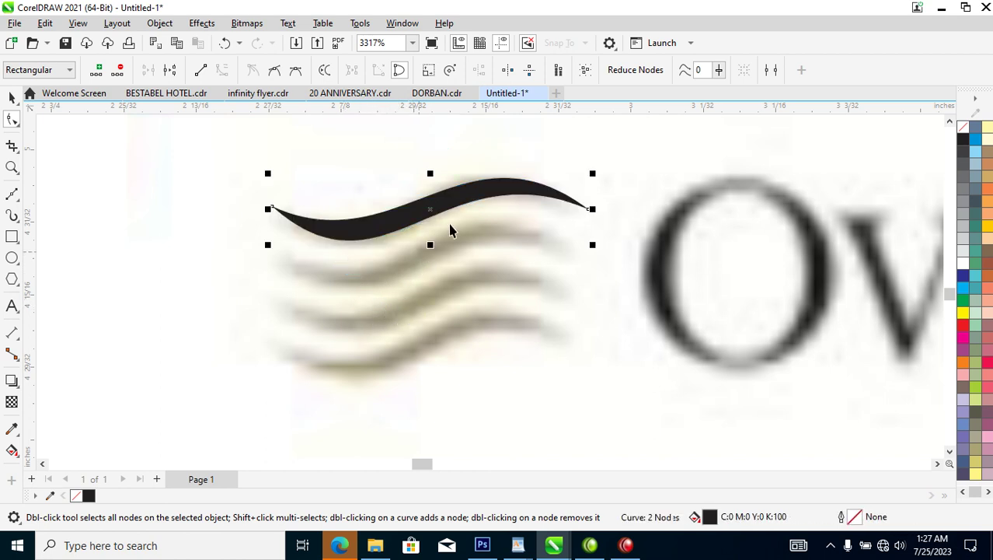
pyautogui.press('space')
pyautogui.moveTo(457, 195); pyautogui.dragTo(454, 243)
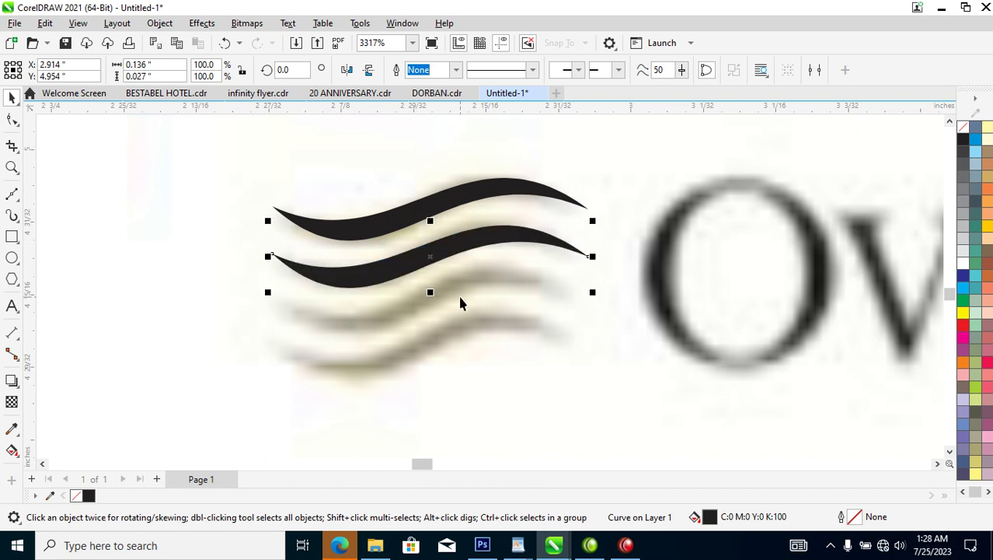
pyautogui.hotkey('ctrl', 'r')
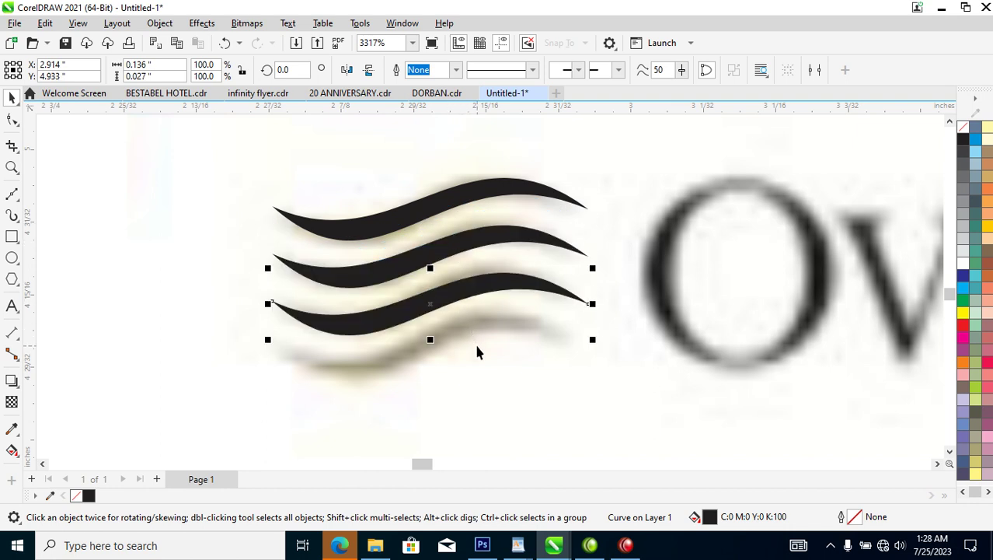
pyautogui.hotkey('ctrl', 'r')
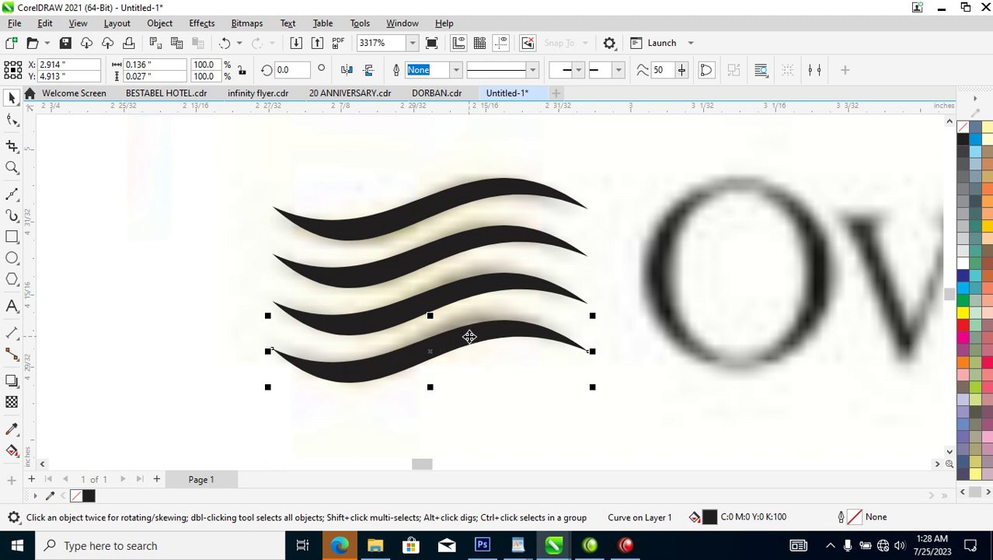
# Step: Zoom out and marquee-zoom to frame the whole logo
pyautogui.scroll(-6, 469, 347)
pyautogui.scroll(-4, 472, 342)
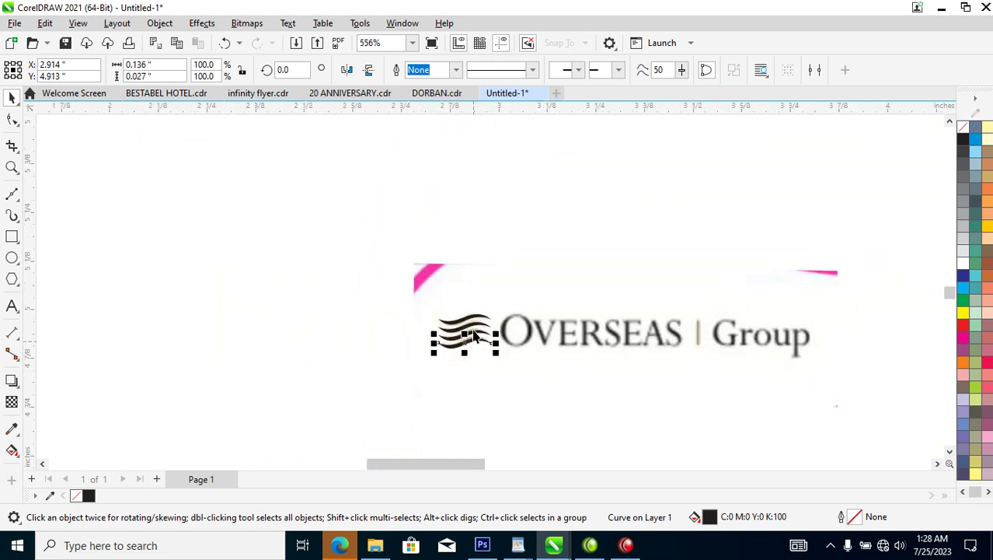
pyautogui.press('z')
pyautogui.moveTo(351, 222); pyautogui.dragTo(848, 401)
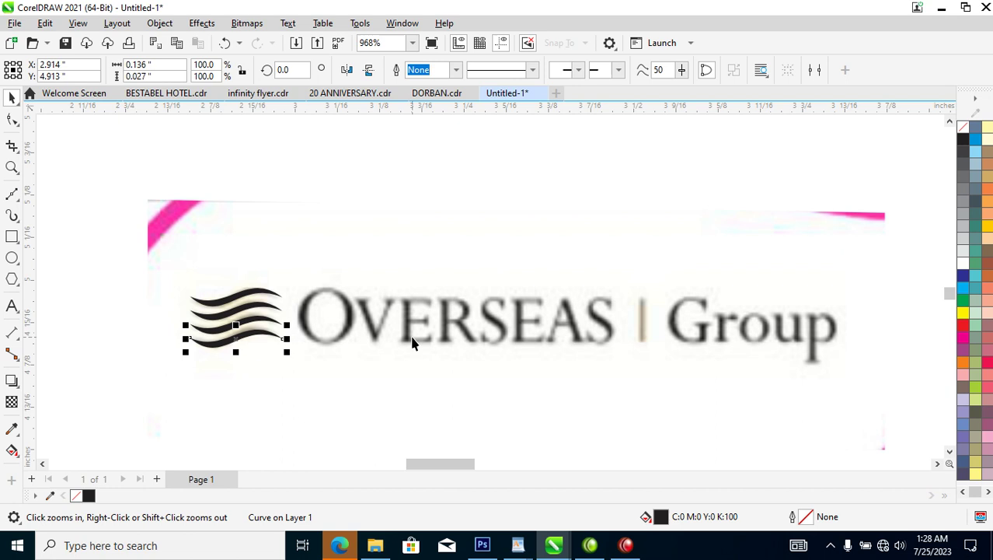
# Step: Add a text 'O' and scale it to roughly logo size just above the logo
pyautogui.press('F8')
pyautogui.click(349, 262)
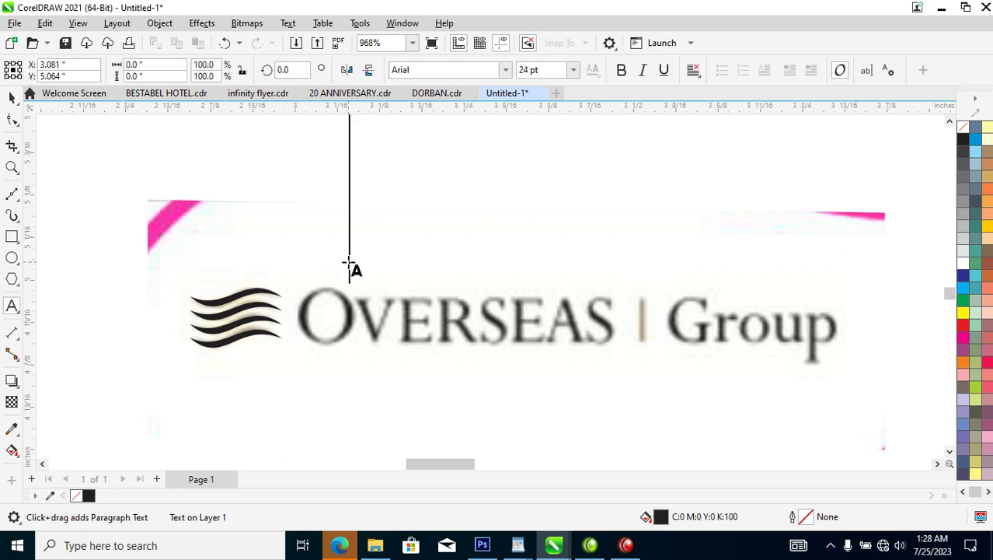
pyautogui.write('O')
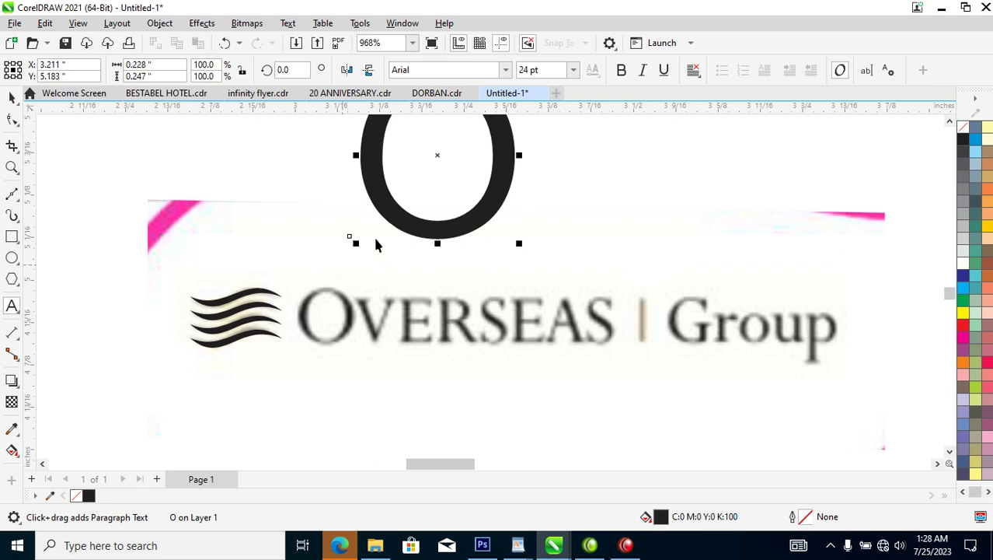
pyautogui.hotkey('ctrl', 'space')
pyautogui.moveTo(497, 194); pyautogui.dragTo(441, 276)
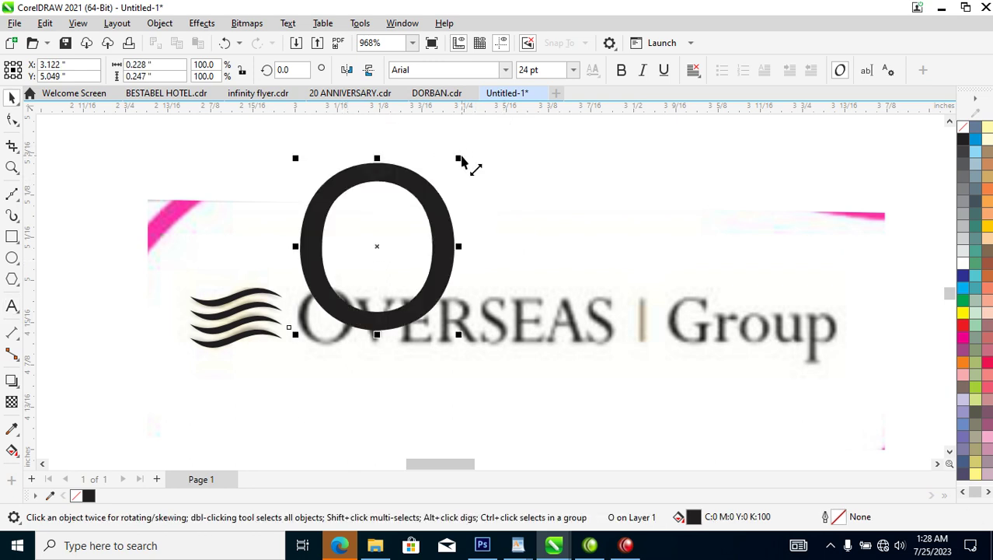
pyautogui.moveTo(468, 159); pyautogui.dragTo(450, 255)
pyautogui.moveTo(369, 290); pyautogui.dragTo(353, 230)
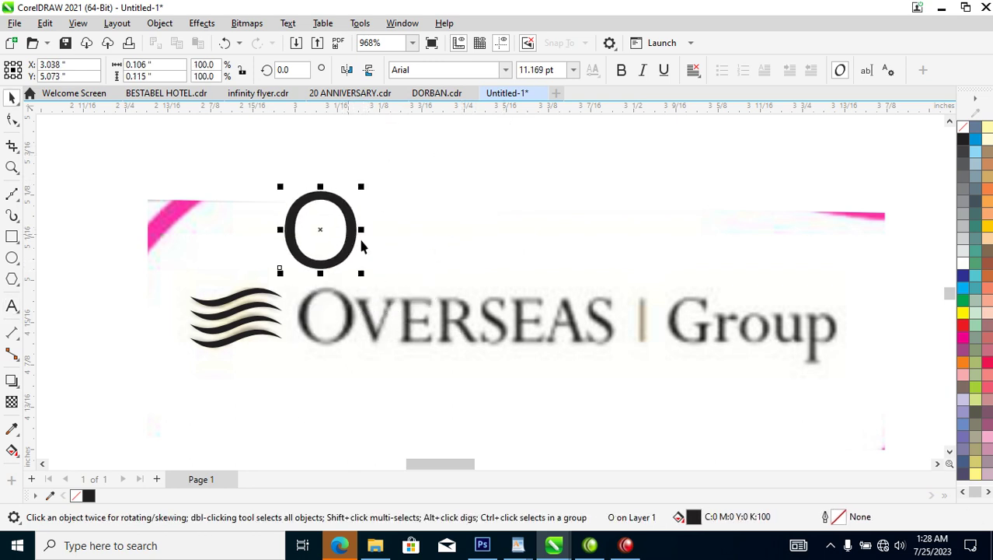
# Step: Extend the text to 'OVERSEAS | Group', shrinking it to match the logo lettering
pyautogui.press('F8')
pyautogui.click(368, 246)
pyautogui.write('VER')
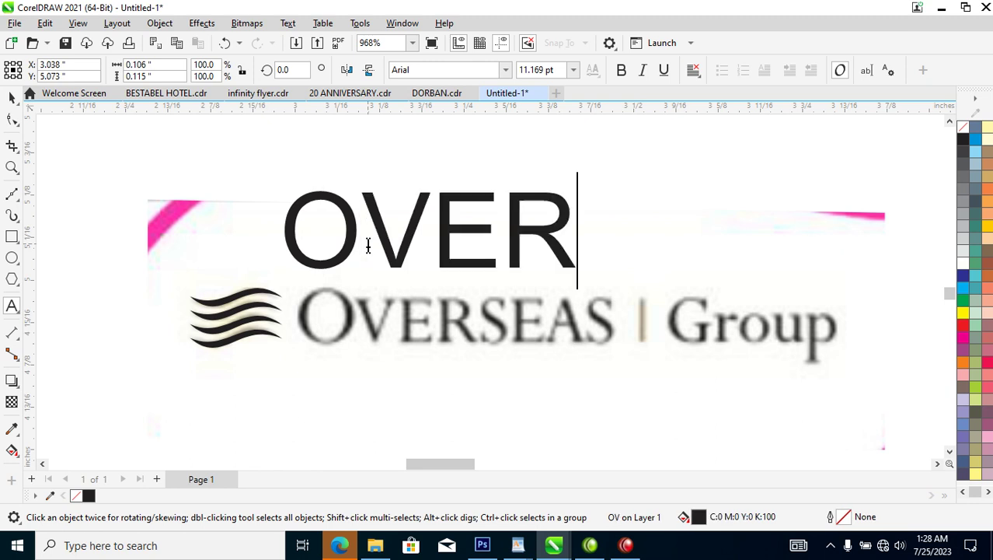
pyautogui.write('SEA')
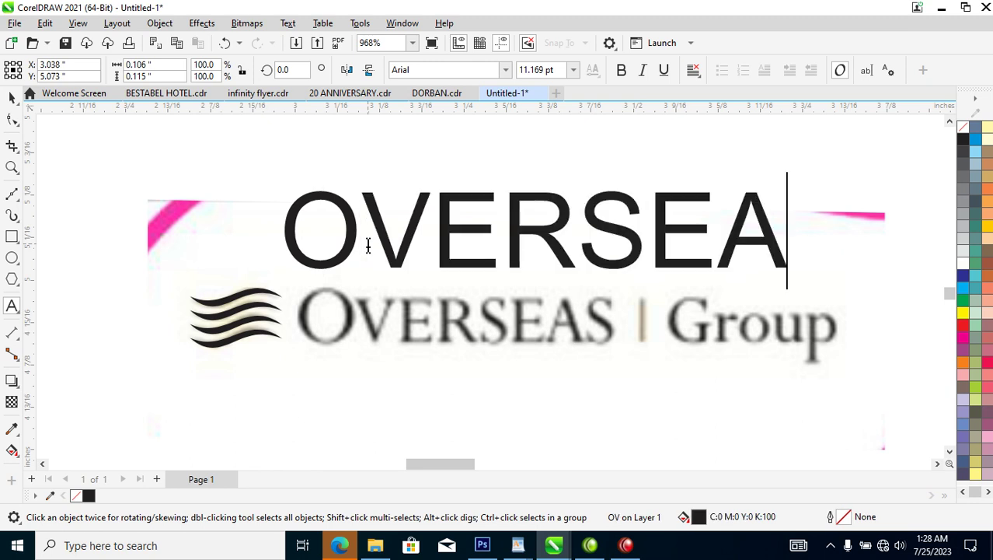
pyautogui.write('S ')
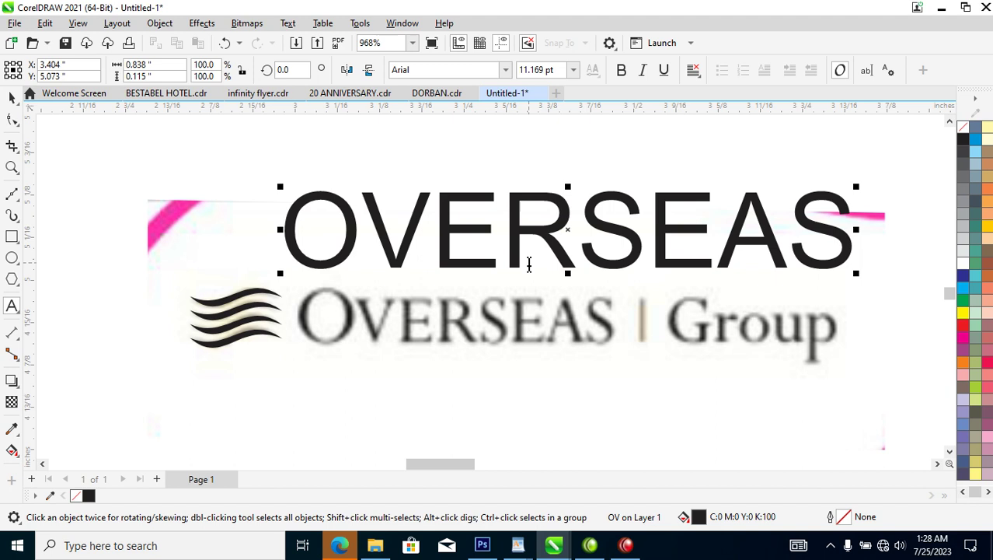
pyautogui.write('|')
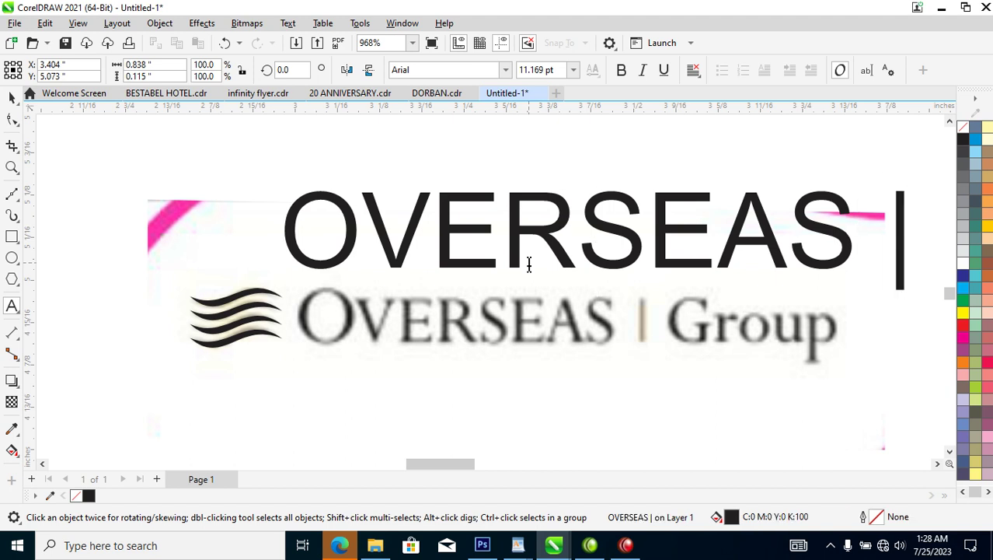
pyautogui.hotkey('ctrl', 'space')
pyautogui.moveTo(804, 211); pyautogui.dragTo(610, 204)
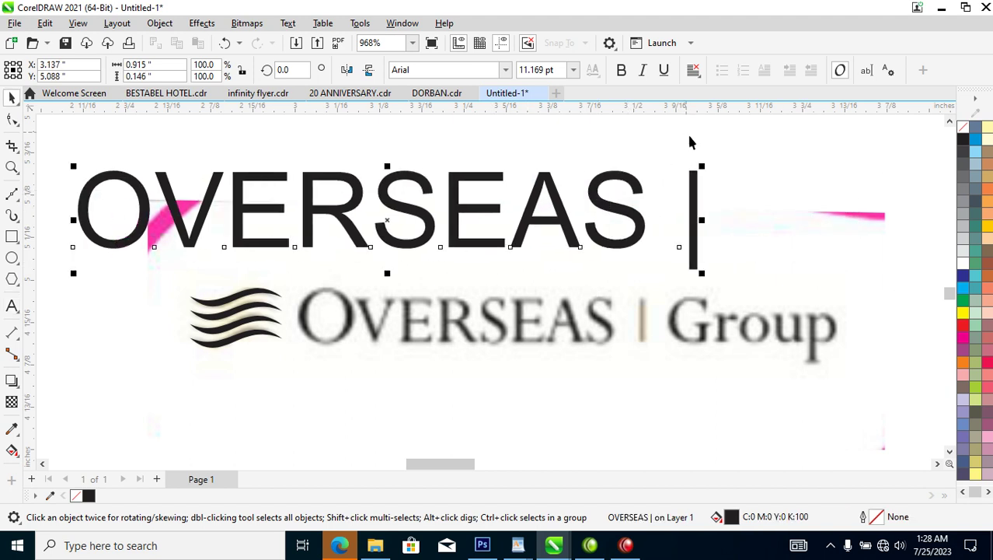
pyautogui.moveTo(710, 171); pyautogui.dragTo(579, 157)
pyautogui.hotkey('ctrl', 'space')
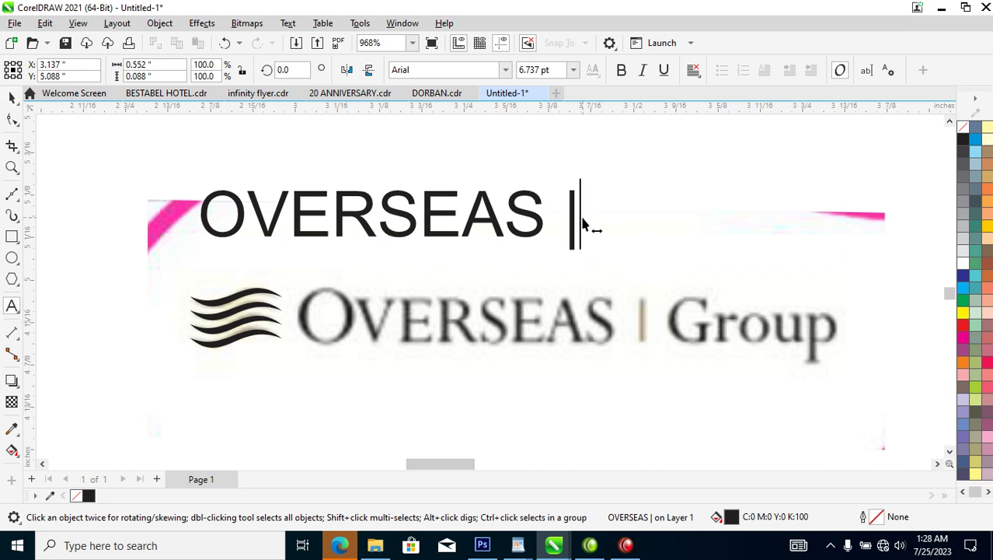
pyautogui.write('G')
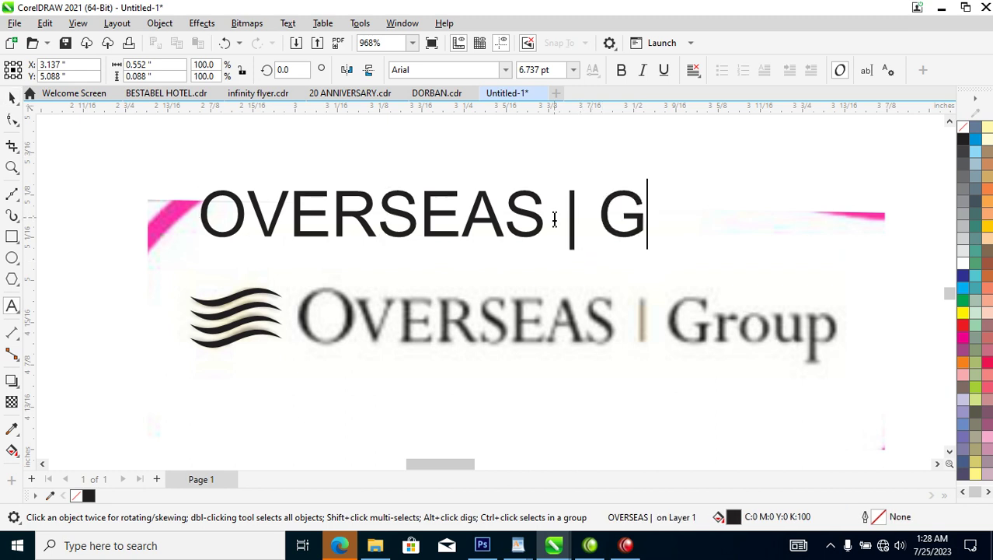
pyautogui.write('roup')
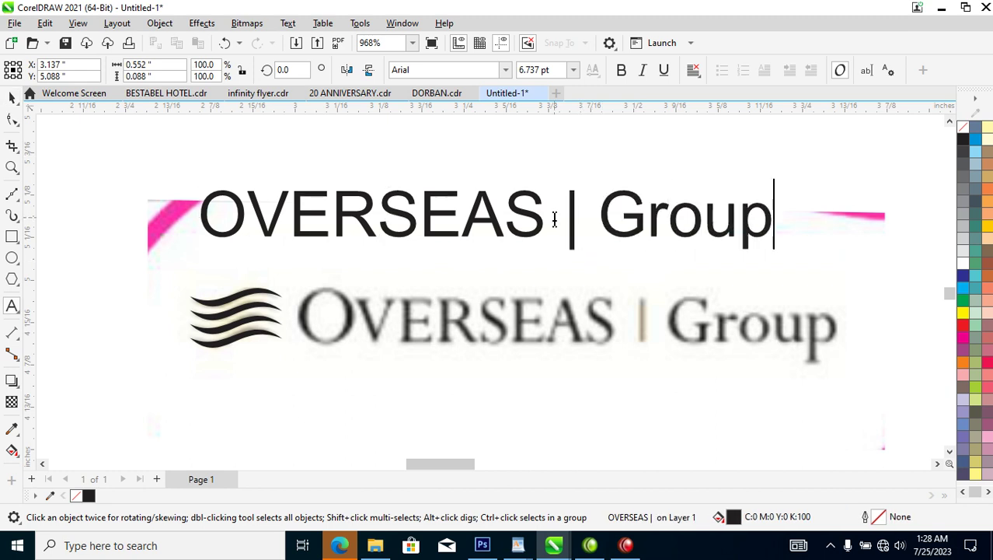
pyautogui.hotkey('ctrl', 'space')
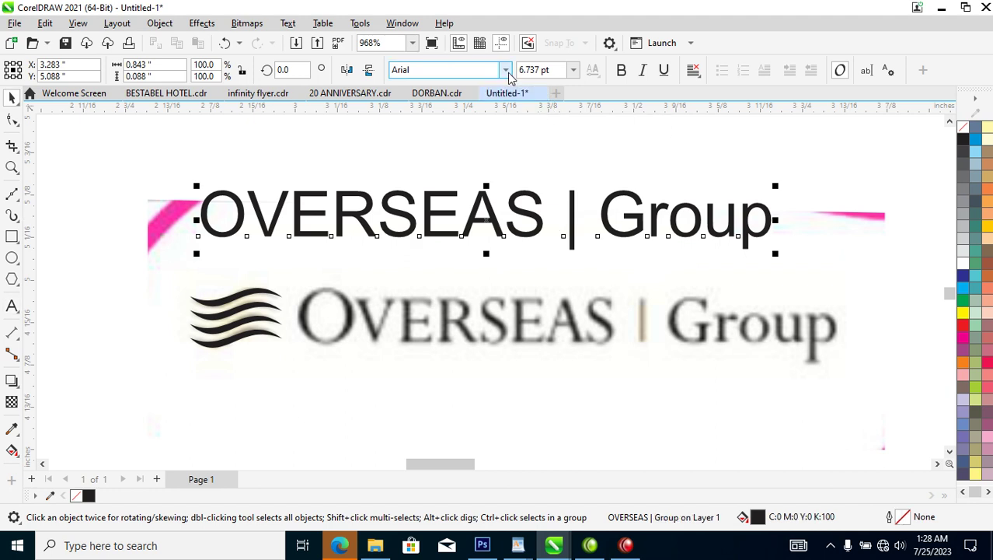
# Step: Set the text to bold Times New Roman and move it over the original lettering
pyautogui.click(506, 71)
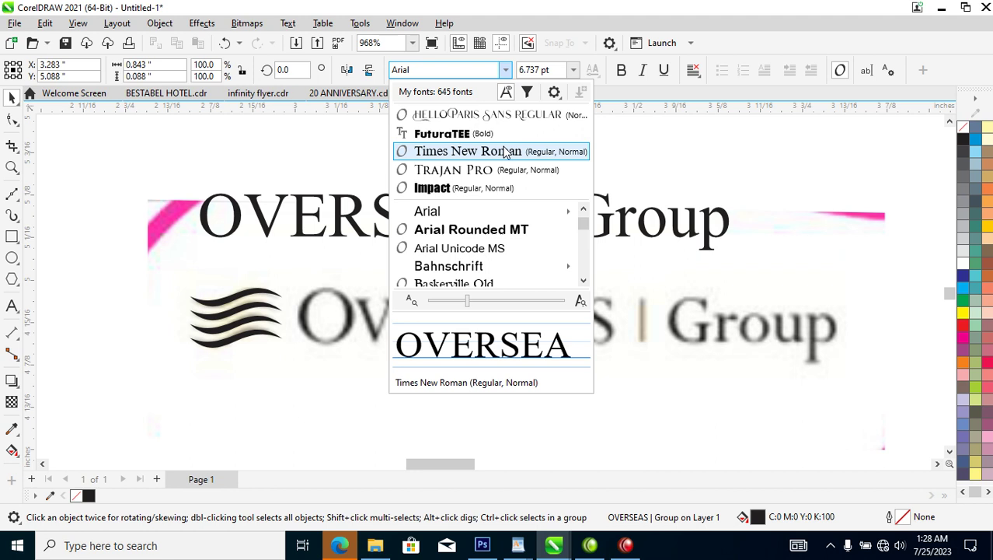
pyautogui.click(507, 152)
pyautogui.moveTo(547, 222)
pyautogui.mouseDown()
pyautogui.moveTo(665, 271)
pyautogui.moveTo(671, 292)
pyautogui.moveTo(654, 334)
pyautogui.mouseUp()
pyautogui.click(621, 70)
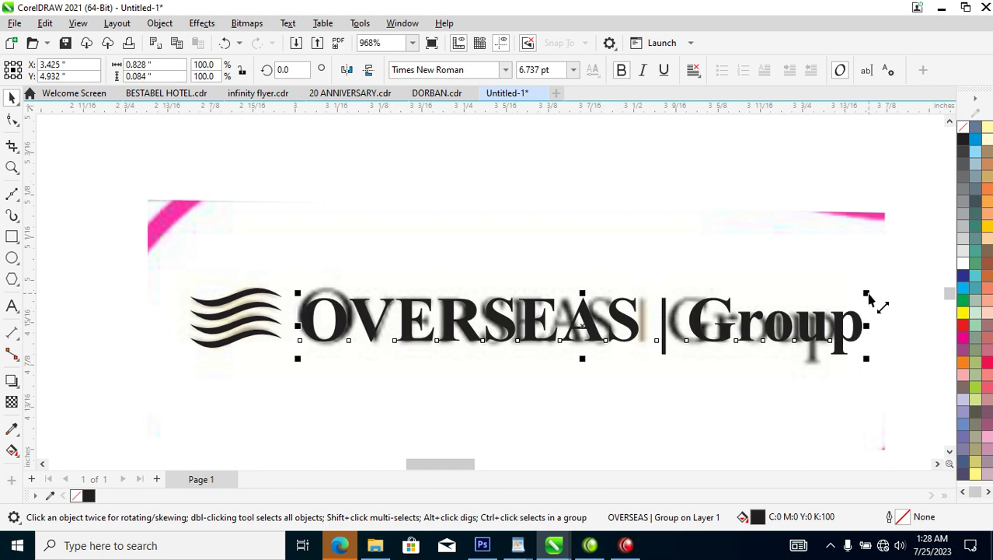
# Step: Split the text into pieces and move the bar and 'Group' up against OVERSEAS
pyautogui.press('Tab')
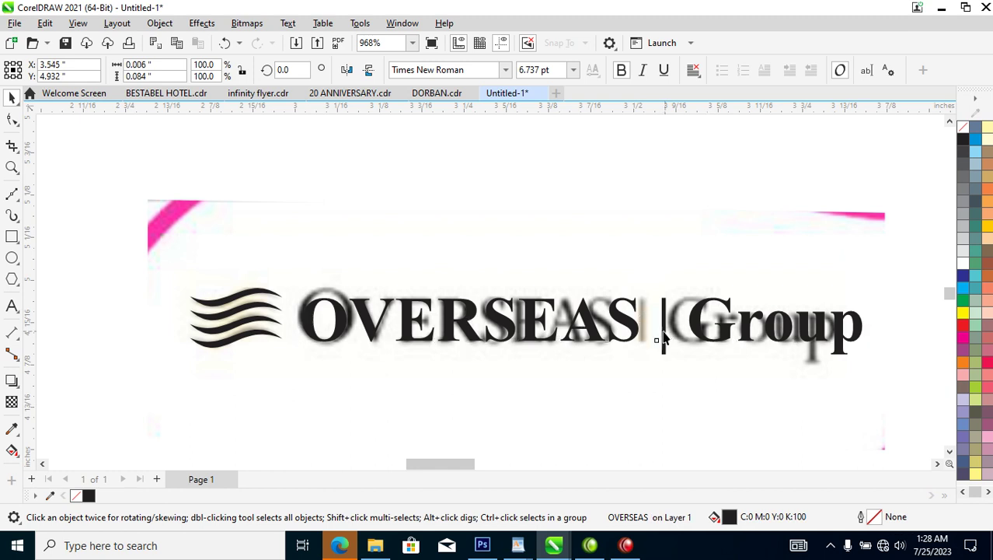
pyautogui.moveTo(665, 328); pyautogui.dragTo(644, 336)
pyautogui.moveTo(730, 335); pyautogui.dragTo(704, 334)
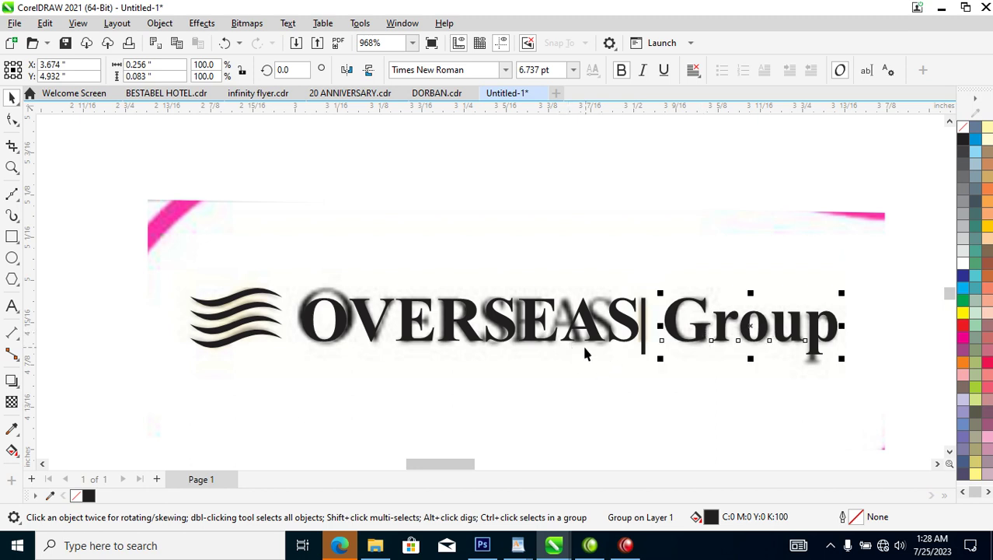
# Step: Tighten the OVERSEAS letter spacing, narrow it slightly, and break it into separate letters
pyautogui.click(636, 333)
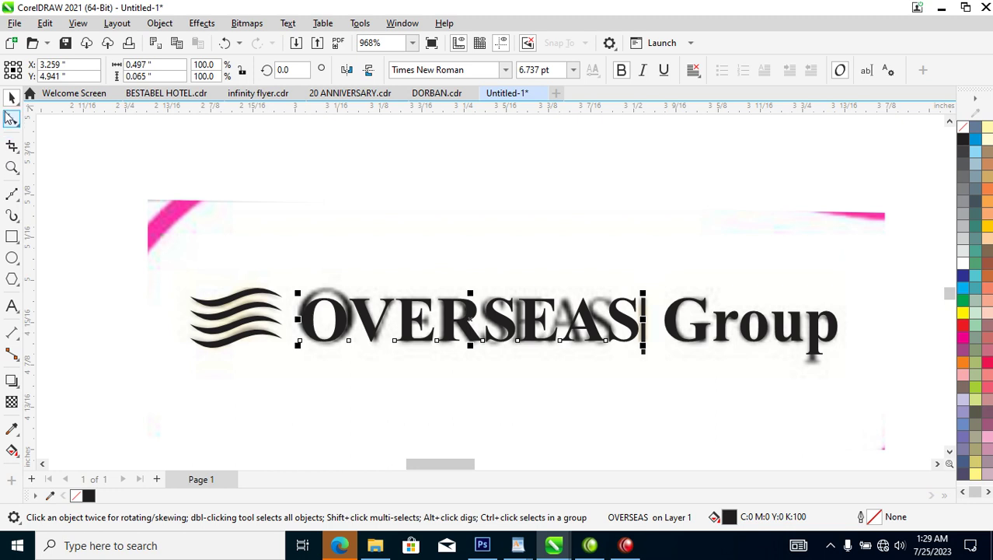
pyautogui.click(12, 121)
pyautogui.moveTo(643, 351); pyautogui.dragTo(614, 349)
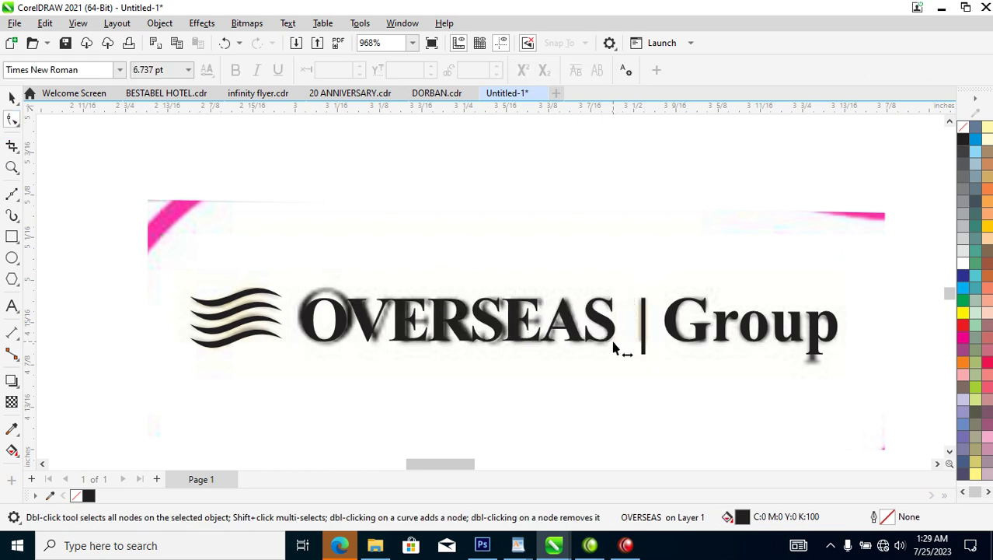
pyautogui.press('space')
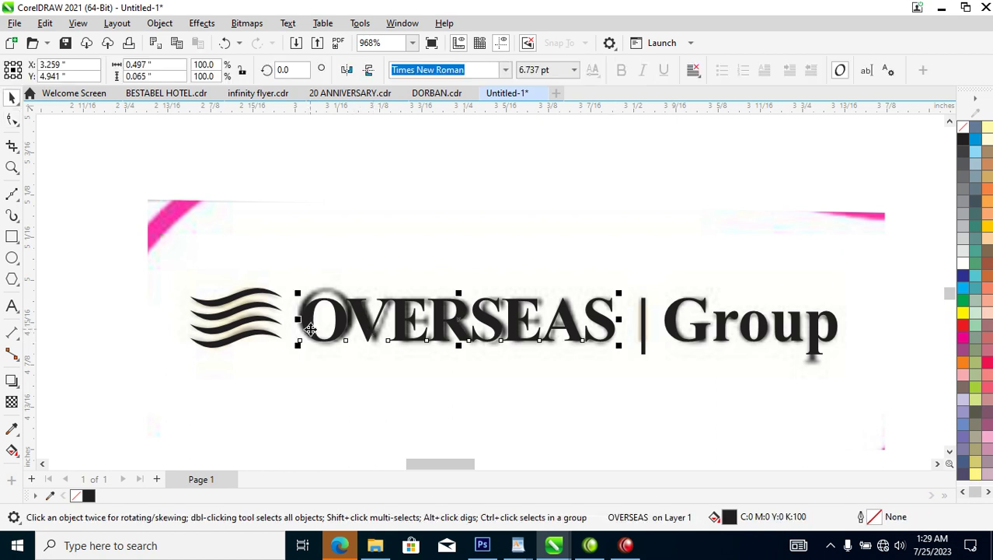
pyautogui.moveTo(299, 325); pyautogui.dragTo(306, 325)
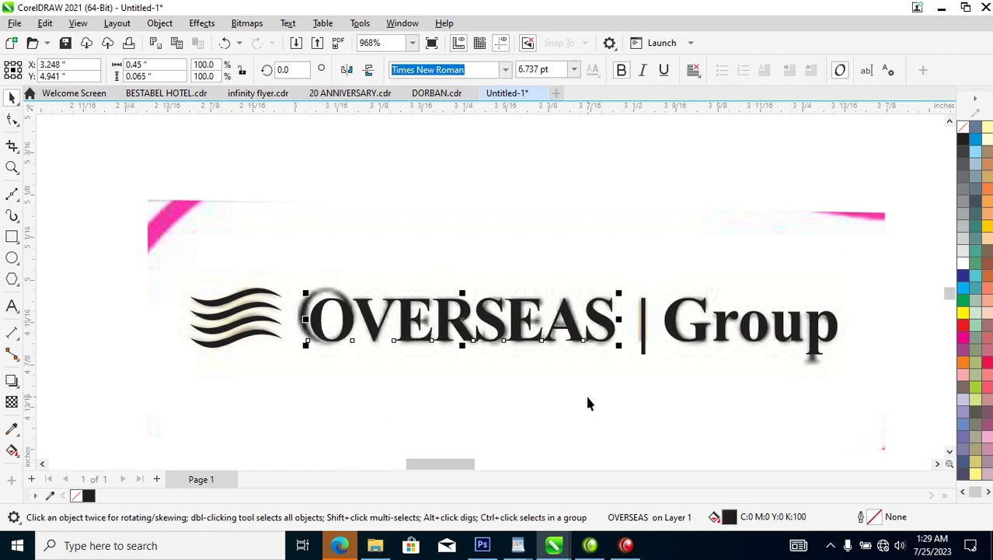
pyautogui.hotkey('ctrl', 'k')
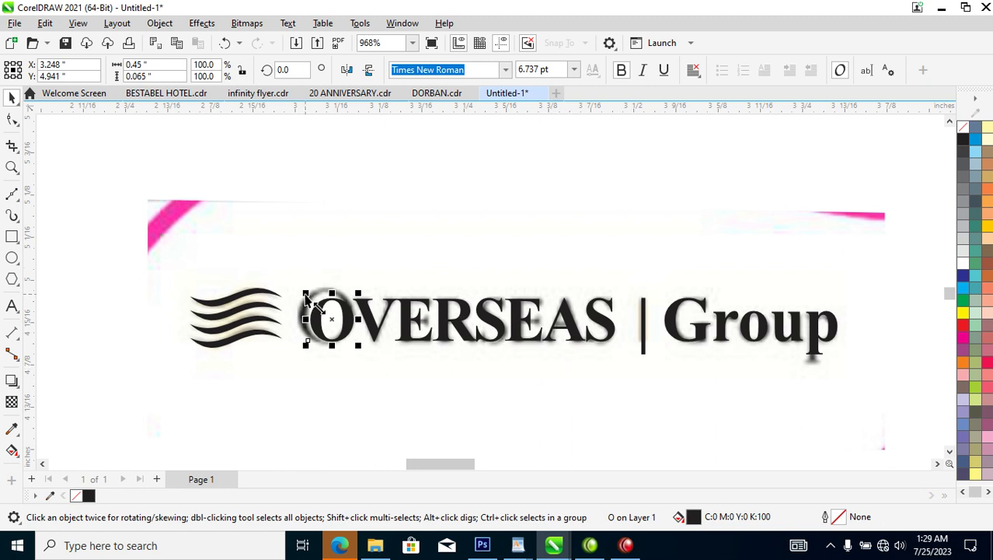
# Step: Enlarge the vector O and zoom in on the OVERSEAS lettering
pyautogui.moveTo(305, 294)
pyautogui.mouseDown()
pyautogui.moveTo(284, 282)
pyautogui.moveTo(288, 288)
pyautogui.mouseUp()
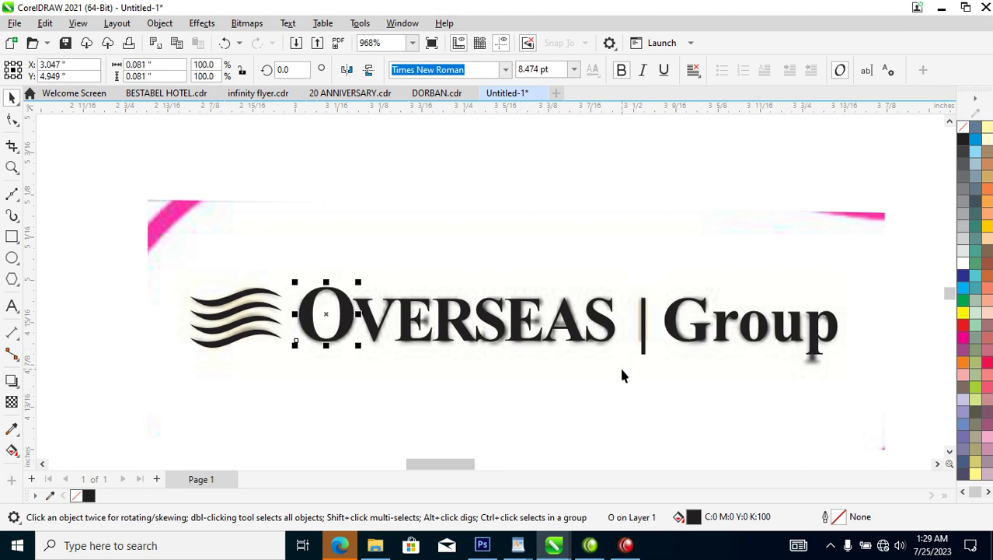
pyautogui.press('z')
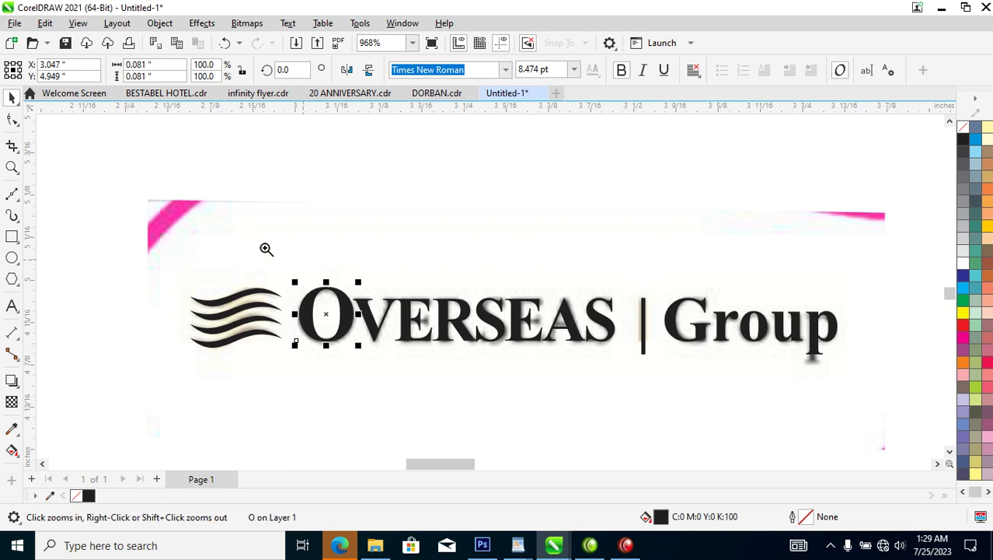
pyautogui.moveTo(241, 237); pyautogui.dragTo(826, 398)
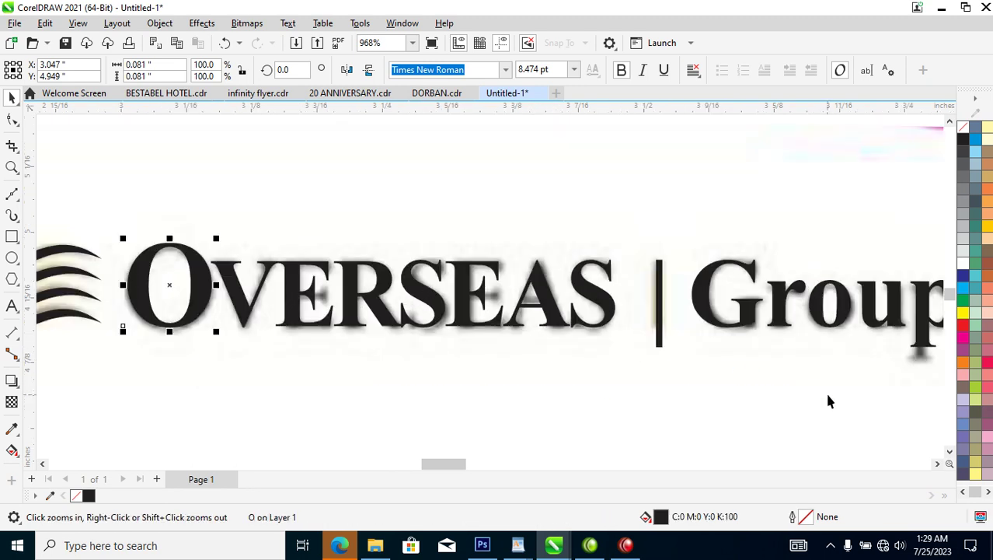
# Step: Select all the split OVERSEAS letter objects and delete them
pyautogui.press('space')
pyautogui.click(481, 300)
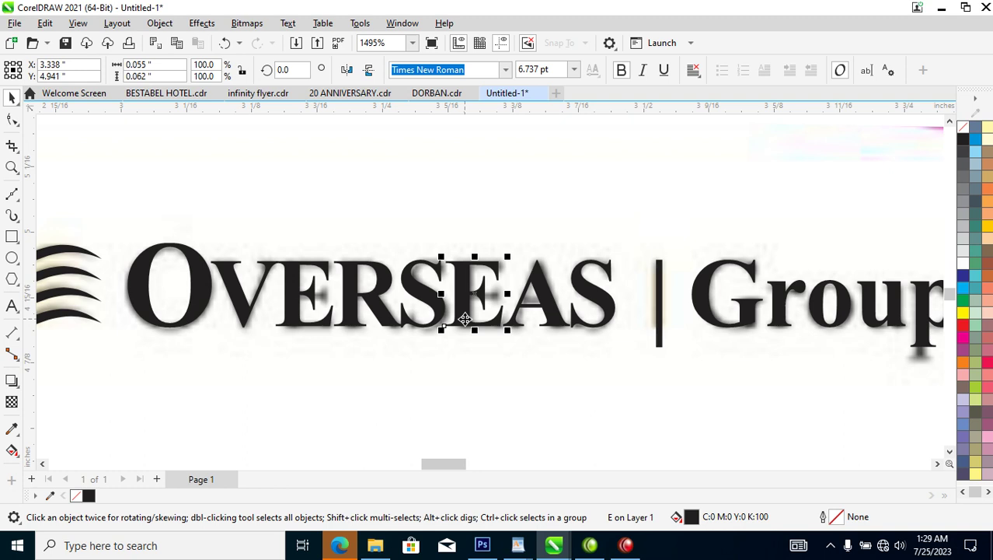
pyautogui.moveTo(102, 212); pyautogui.dragTo(631, 383)
pyautogui.press('Delete')
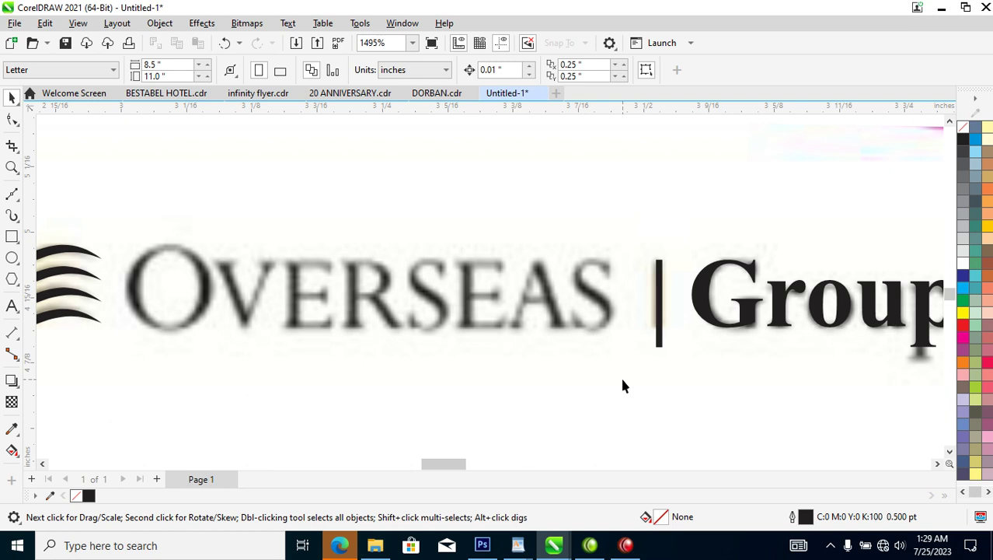
# Step: Restore the deleted OVERSEAS letters, set them in Trajan Pro and shorten them slightly
pyautogui.hotkey('ctrl', 'z')
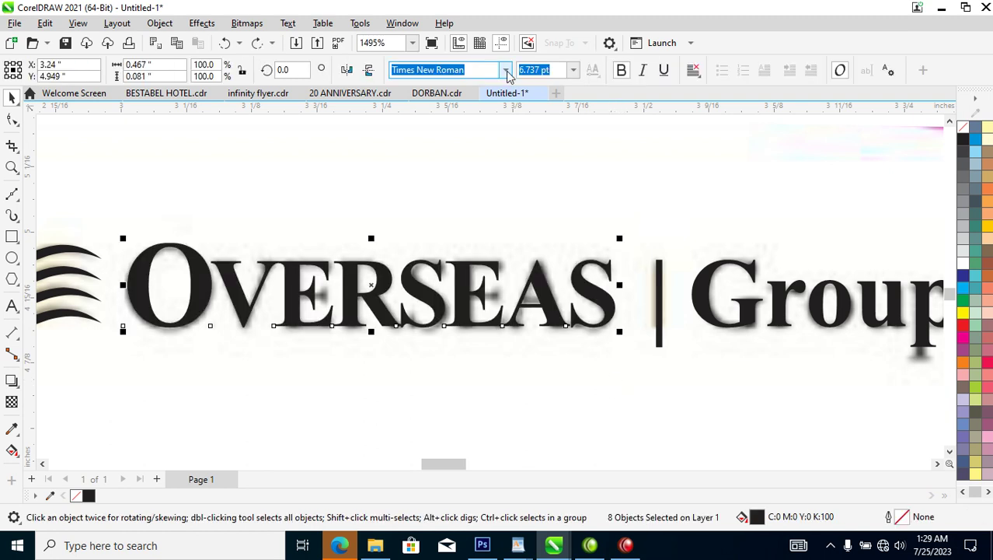
pyautogui.click(506, 71)
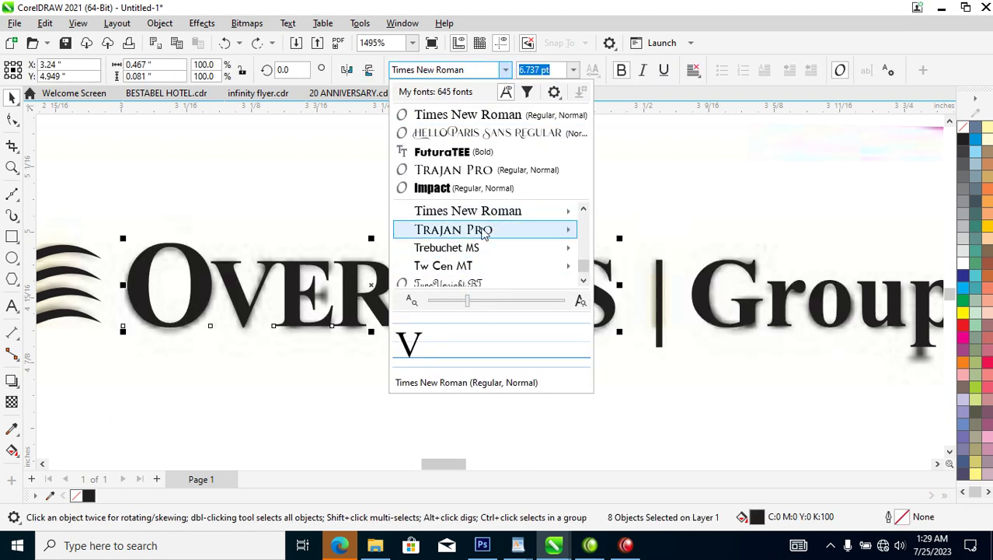
pyautogui.moveTo(483, 233)
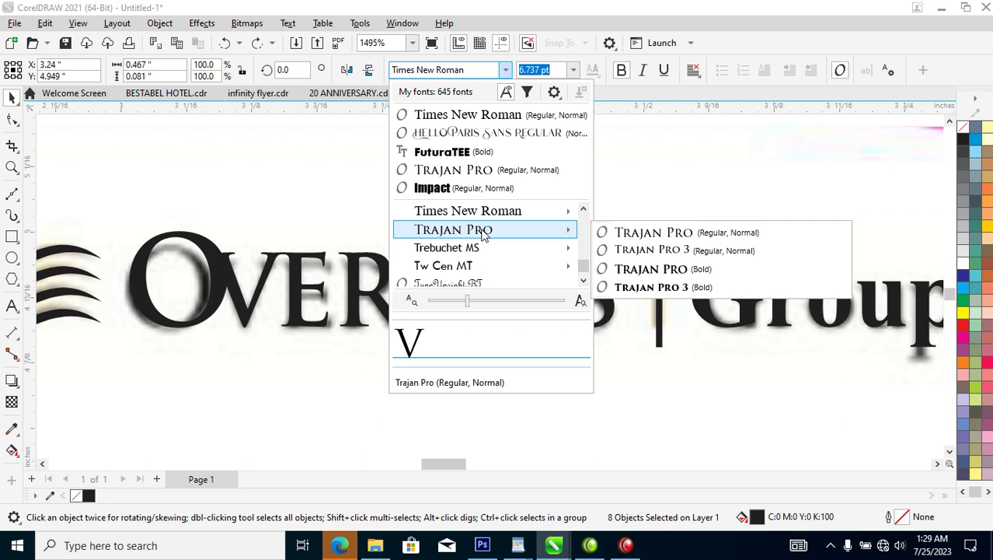
pyautogui.click(482, 230)
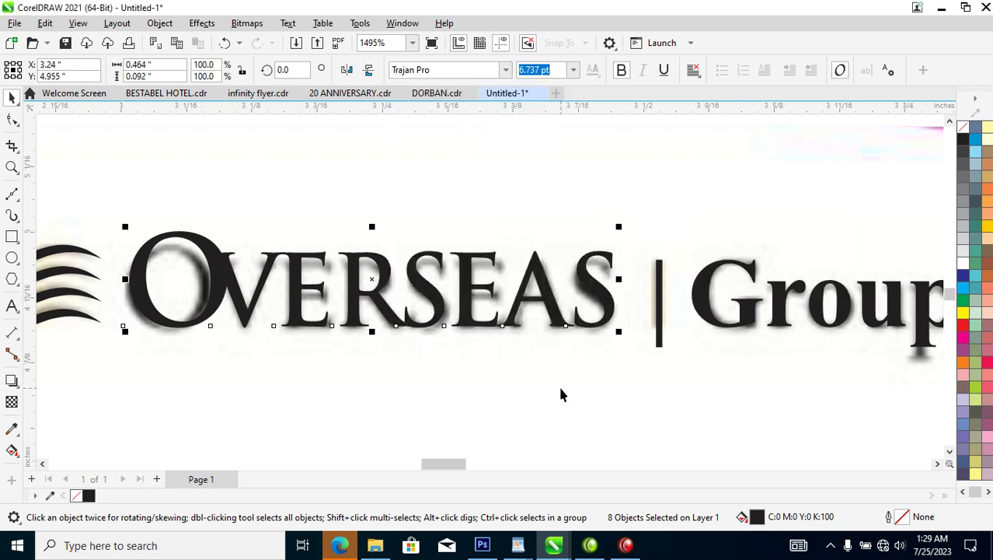
pyautogui.moveTo(372, 226); pyautogui.dragTo(371, 242)
# Step: Make the letter O narrower on its own, then select the letter A
pyautogui.click(237, 215)
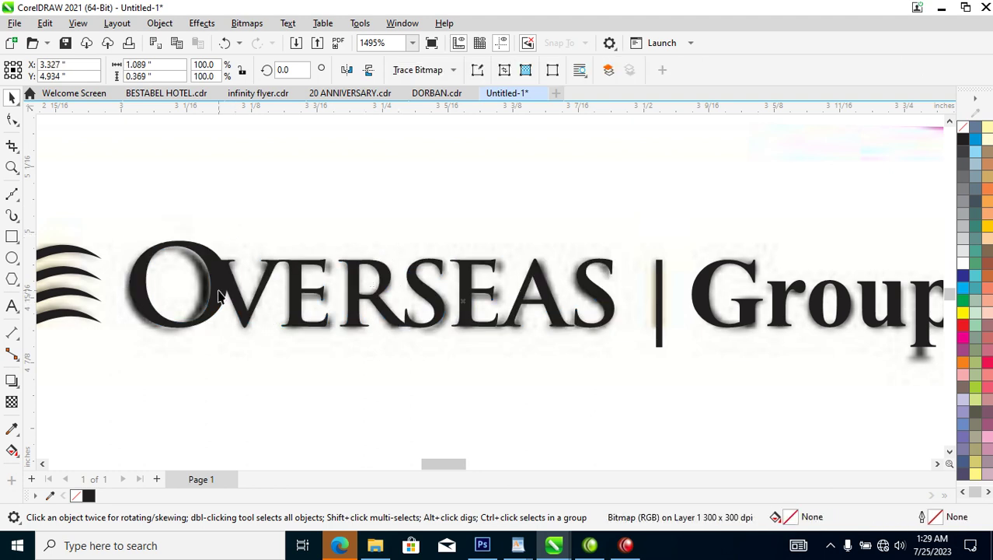
pyautogui.click(236, 294)
pyautogui.moveTo(231, 285); pyautogui.dragTo(214, 284)
pyautogui.scroll(-3, 502, 340)
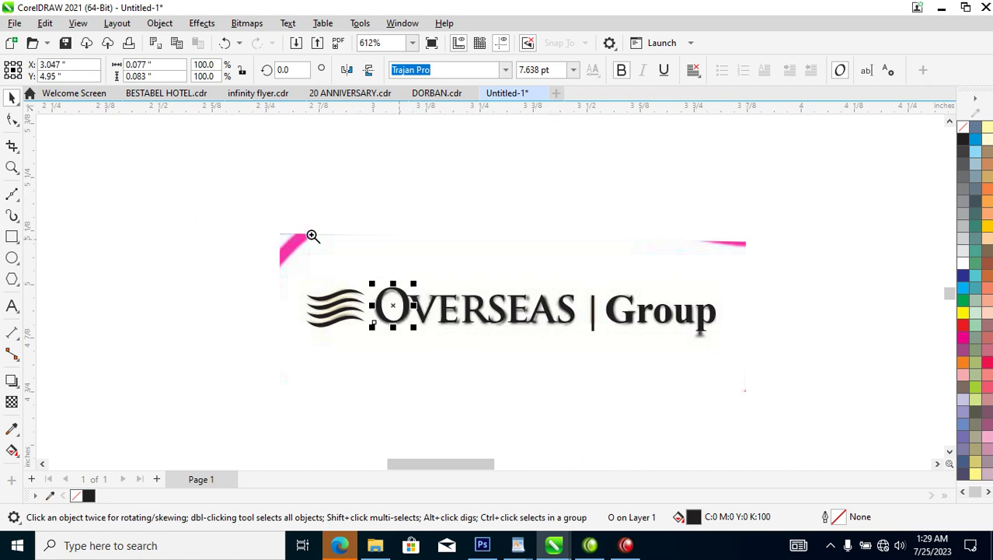
pyautogui.scroll(3, 532, 359)
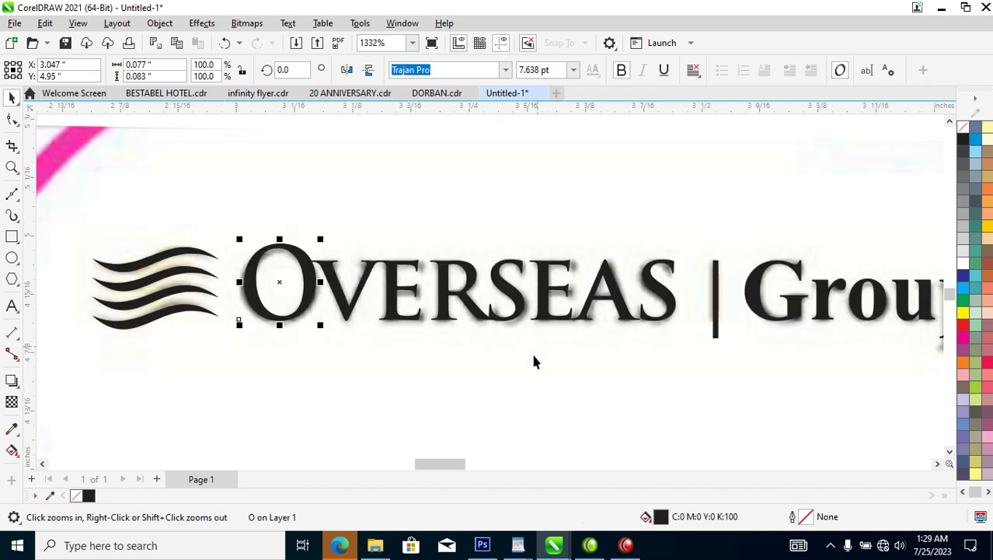
pyautogui.click(582, 322)
pyautogui.scroll(-1, 760, 326)
# Step: Zoom in on the word Group and squeeze the Group lettering narrower
pyautogui.press('z')
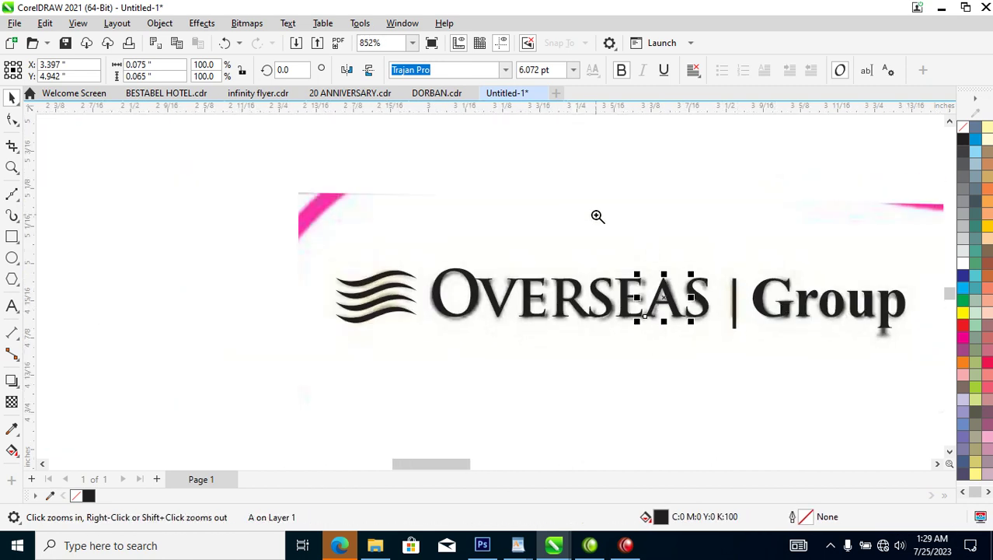
pyautogui.moveTo(596, 215); pyautogui.dragTo(890, 342)
pyautogui.press('space')
pyautogui.click(663, 332)
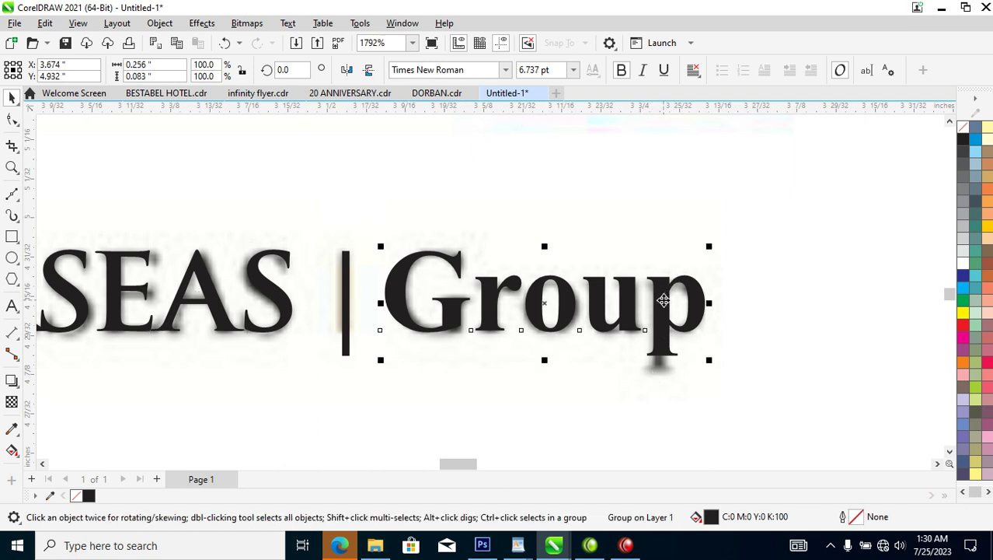
pyautogui.moveTo(663, 301); pyautogui.dragTo(644, 237)
pyautogui.press('Escape')
pyautogui.moveTo(709, 303)
pyautogui.mouseDown()
pyautogui.moveTo(665, 304)
pyautogui.moveTo(679, 321)
pyautogui.moveTo(719, 317)
pyautogui.moveTo(708, 313)
pyautogui.mouseUp()
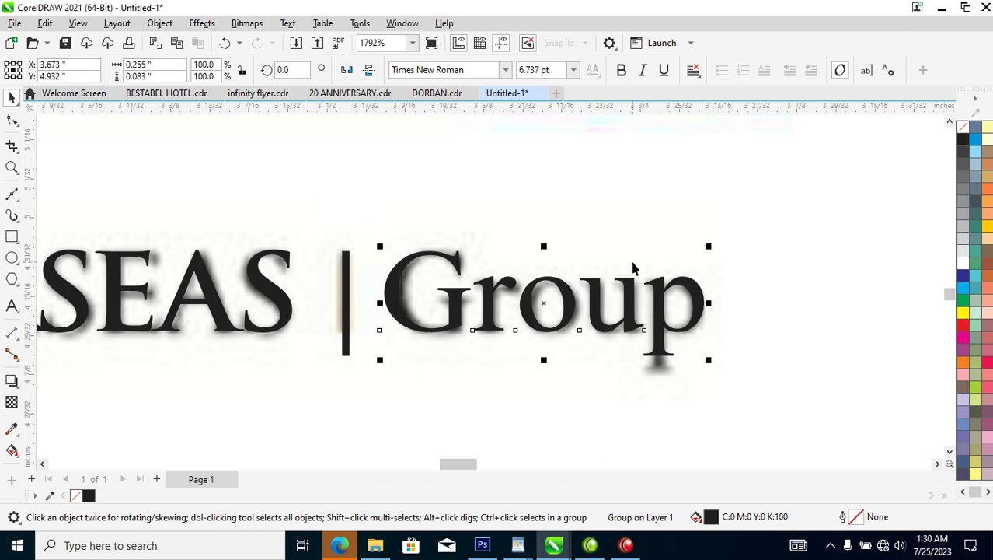
# Step: Break Group into separate letters and convert the p to curves
pyautogui.press('Tab')
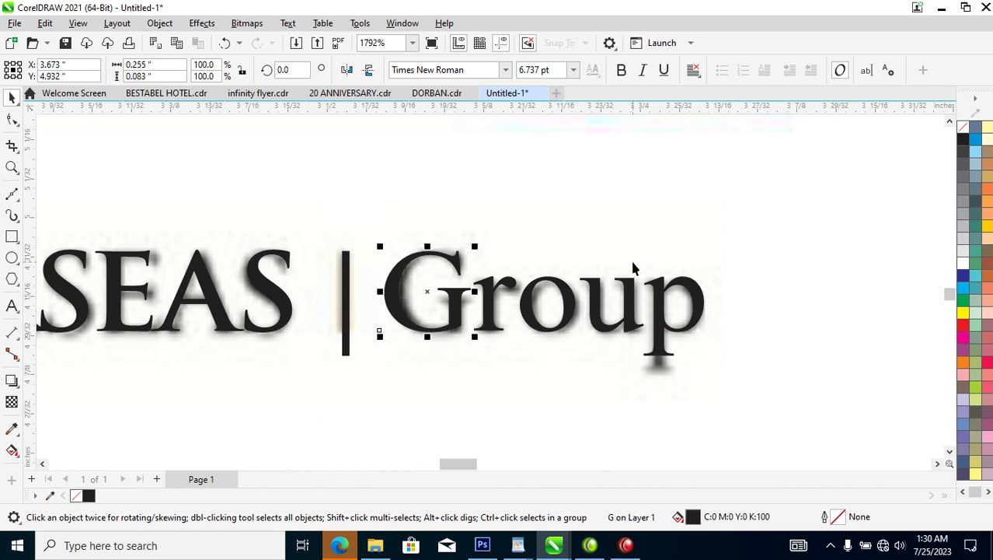
pyautogui.click(659, 353)
pyautogui.rightClick(660, 320)
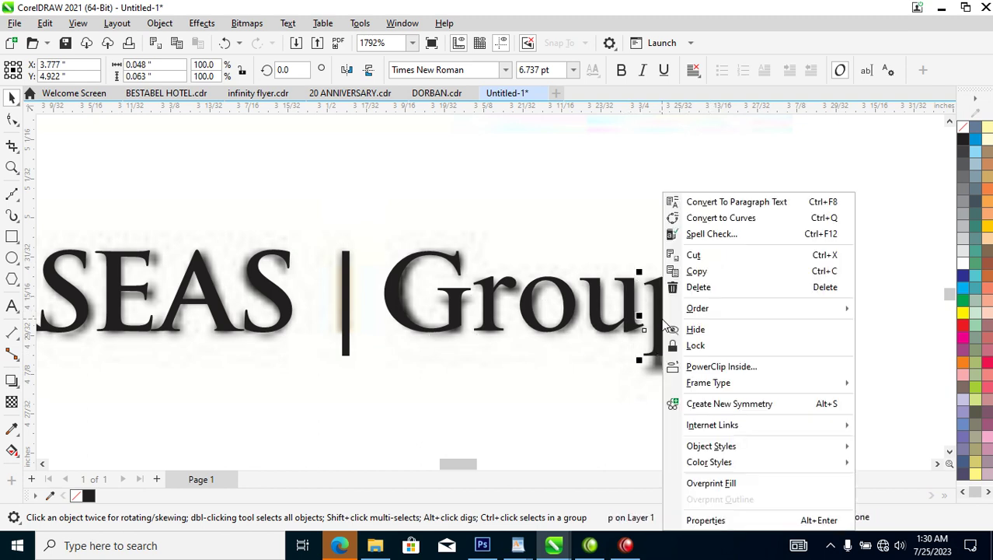
pyautogui.click(731, 218)
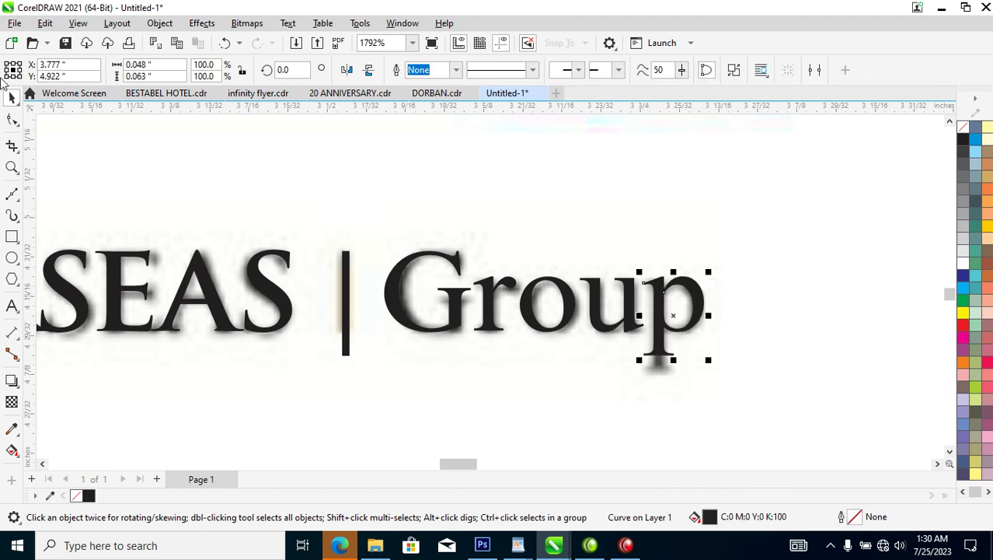
# Step: Select the p's bottom nodes with the Shape tool and adjust its descender
pyautogui.click(11, 118)
pyautogui.moveTo(602, 374); pyautogui.dragTo(674, 391)
pyautogui.press('space')
pyautogui.scroll(-1, 622, 352)
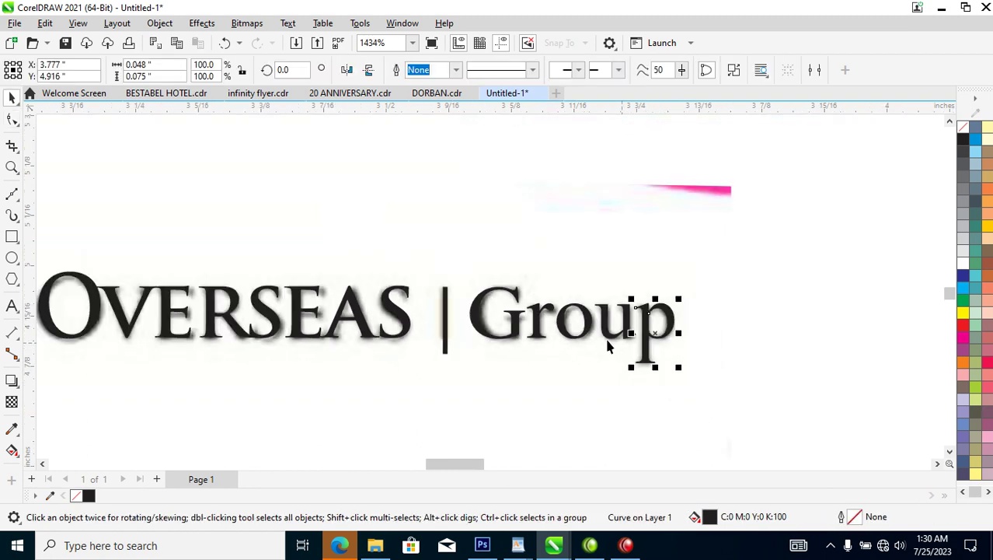
pyautogui.scroll(-4, 609, 348)
pyautogui.moveTo(613, 309)
pyautogui.mouseDown()
pyautogui.moveTo(622, 200)
pyautogui.moveTo(621, 295)
pyautogui.mouseUp()
pyautogui.press('space')
pyautogui.press('space')
# Step: Select the original bitmap and zoom so both the original and vector logos fill the view
pyautogui.click(614, 192)
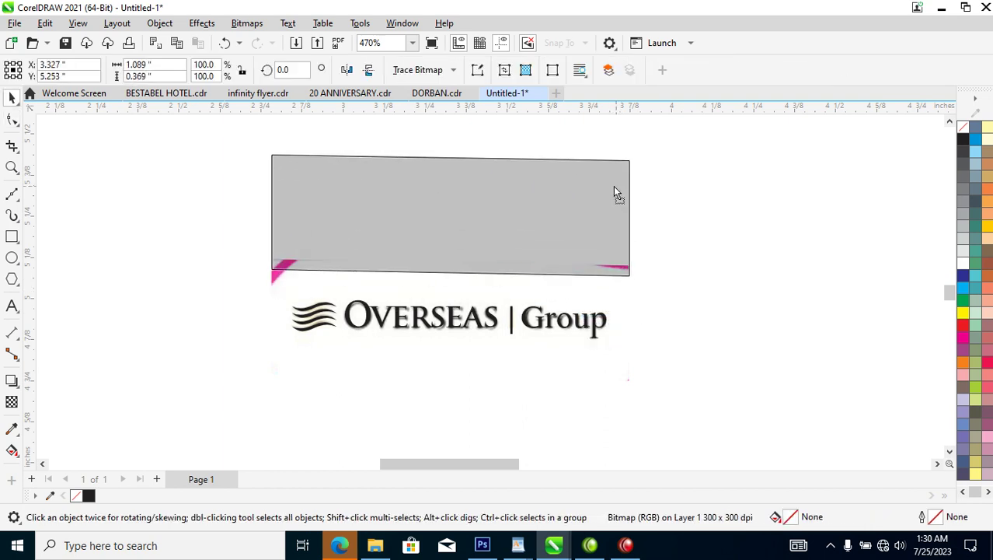
pyautogui.press('z')
pyautogui.moveTo(228, 180); pyautogui.dragTo(658, 357)
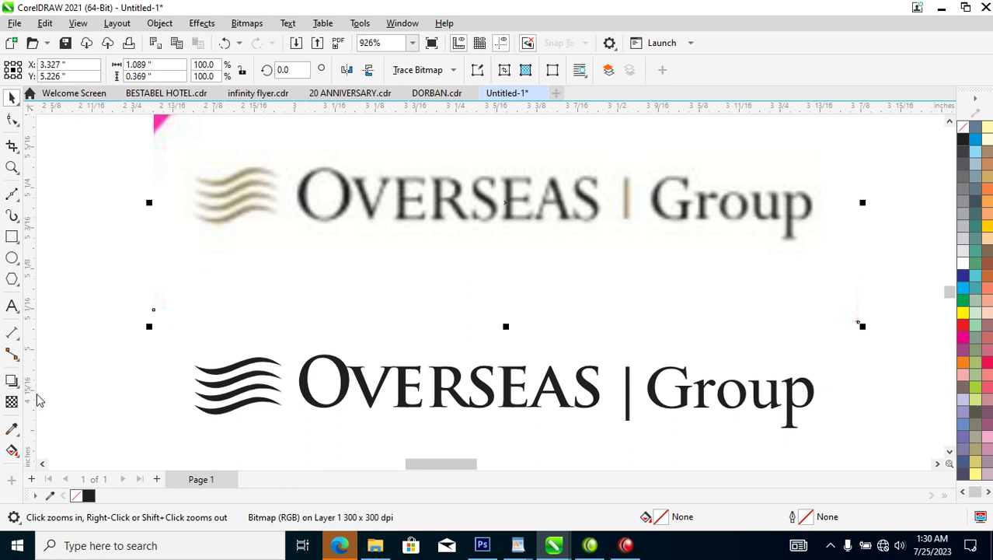
# Step: Sample the original waves' tan #9E977A with the Color Eyedropper and apply it to the vector waves
pyautogui.click(13, 429)
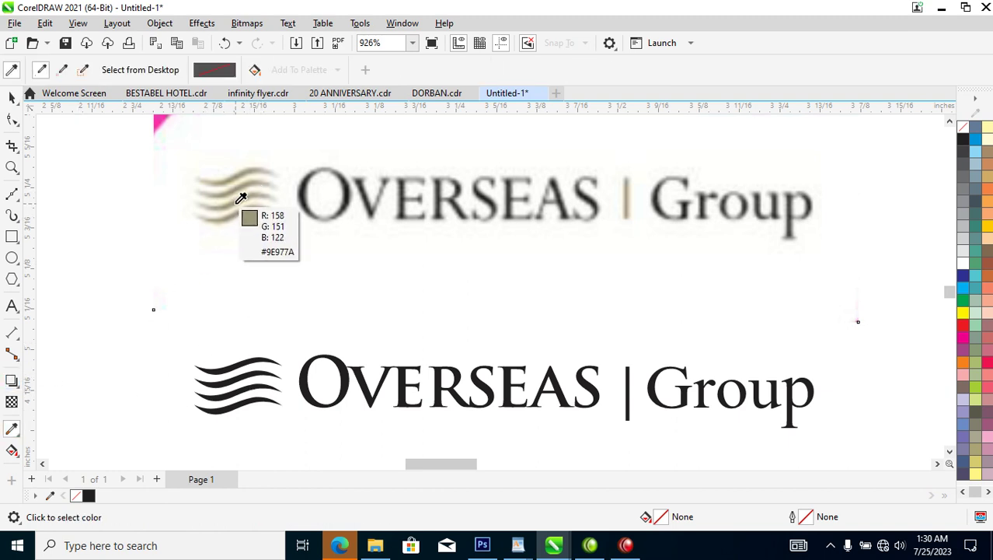
pyautogui.click(241, 198)
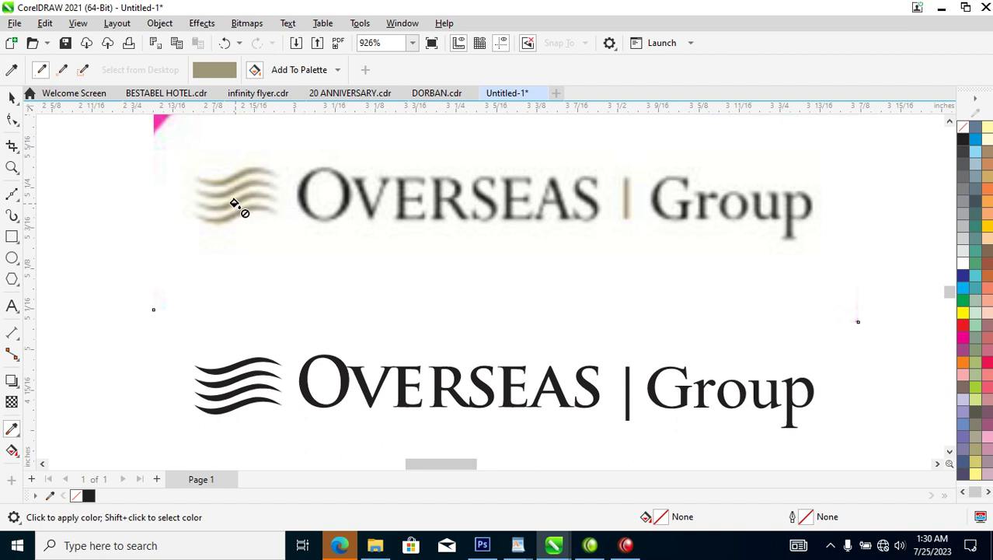
pyautogui.click(239, 362)
pyautogui.click(241, 379)
pyautogui.press('space')
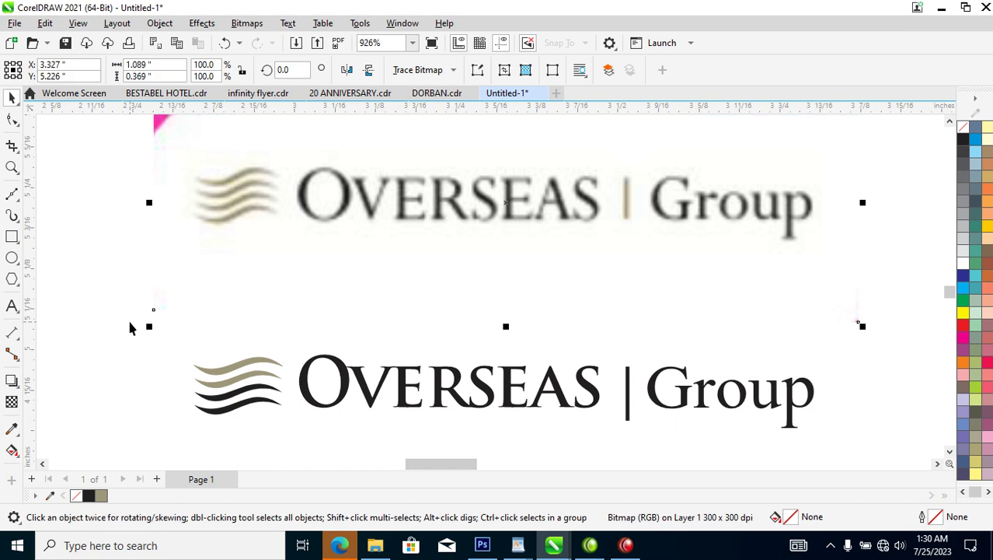
pyautogui.moveTo(131, 321); pyautogui.dragTo(303, 424)
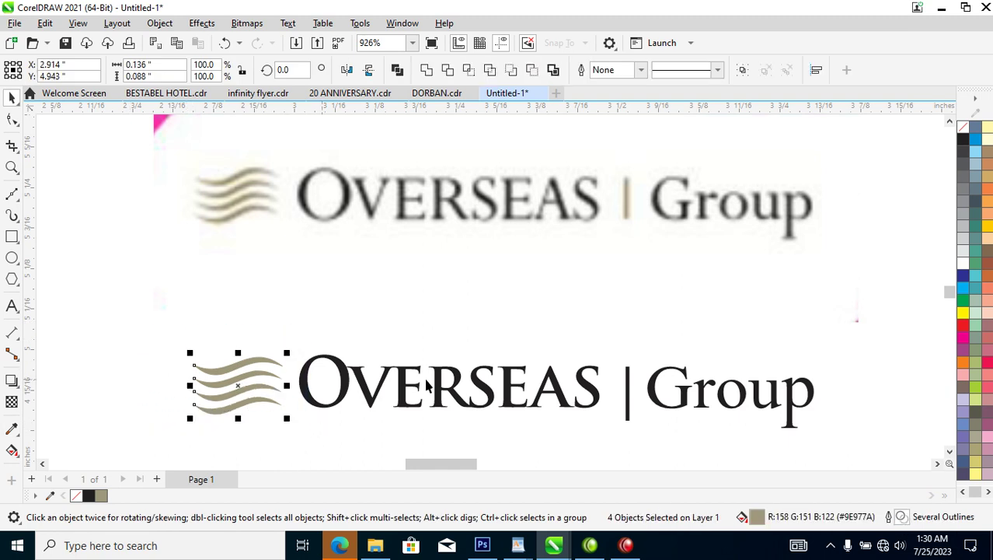
pyautogui.click(843, 315)
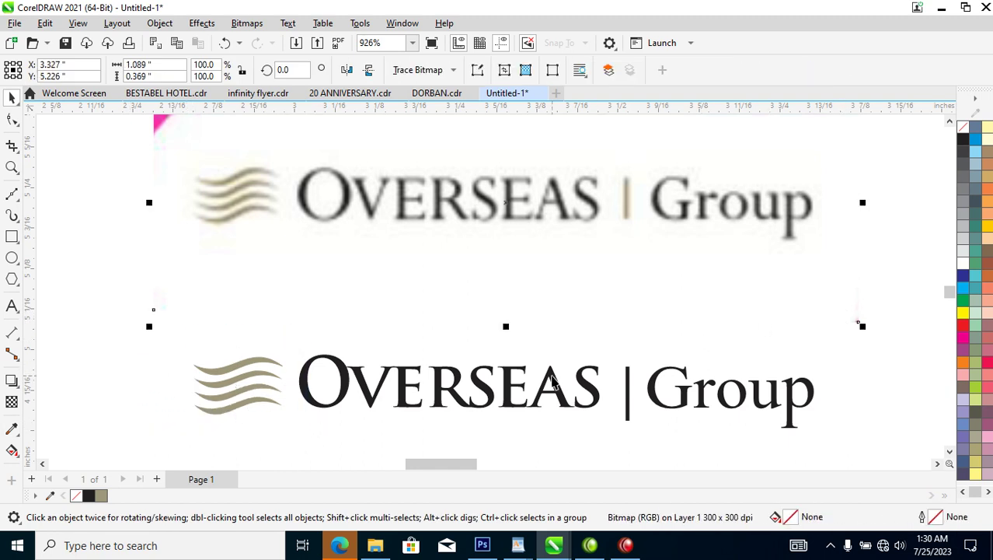